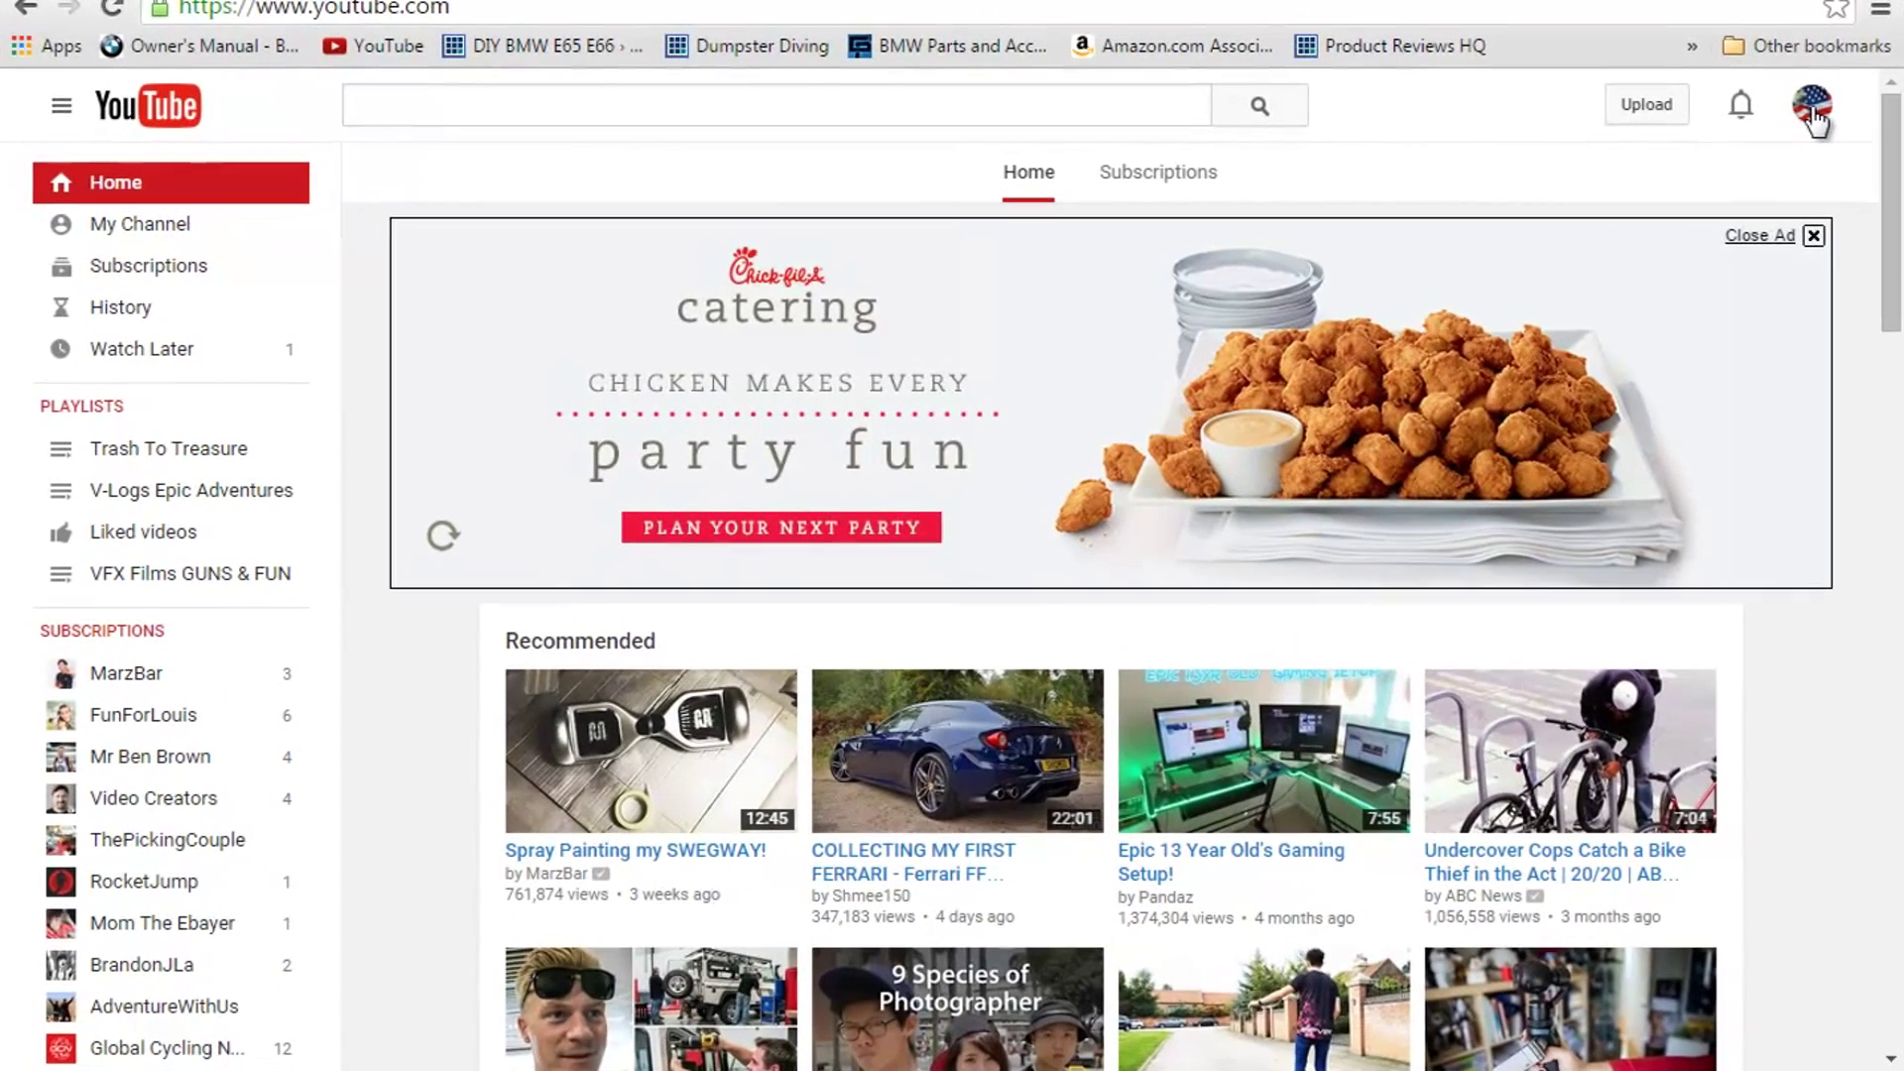
Step: Go from the account avatar into Creator Studio and expand the Community section
left_click(1758, 116)
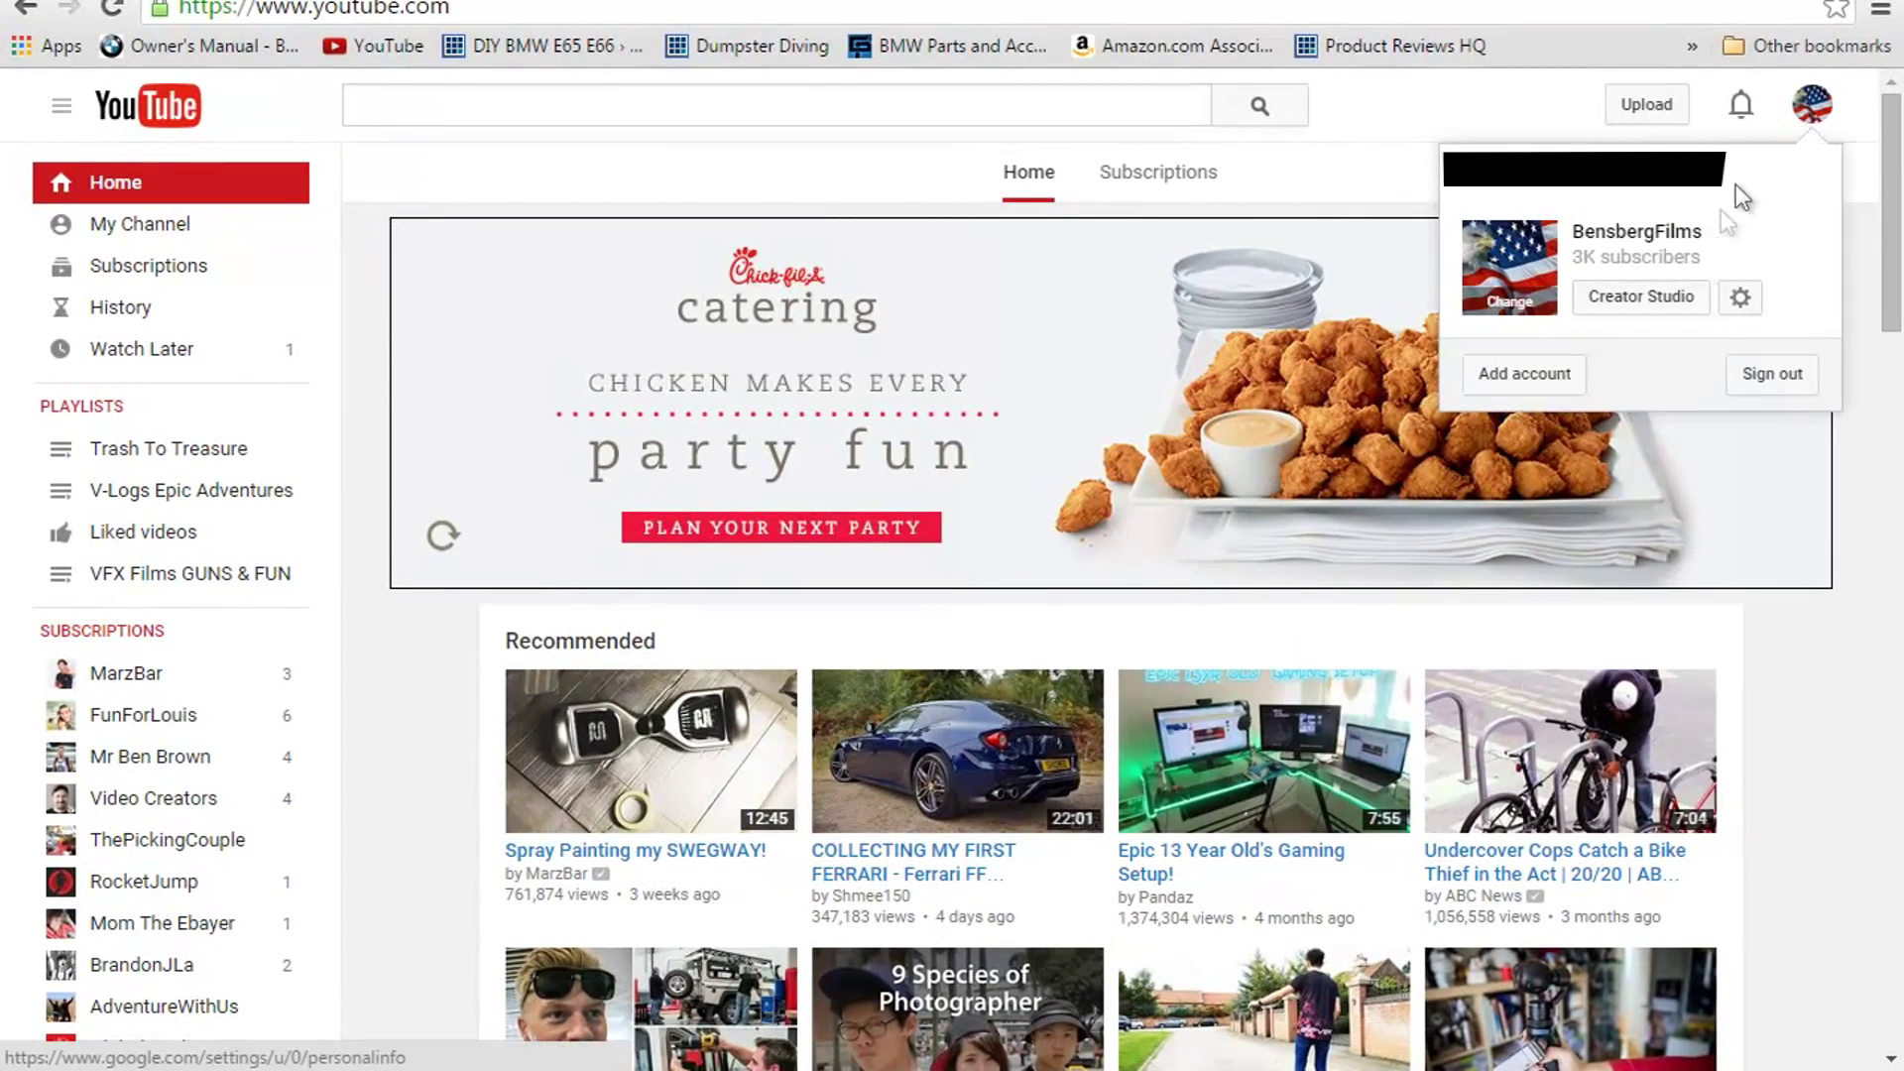
left_click(1635, 296)
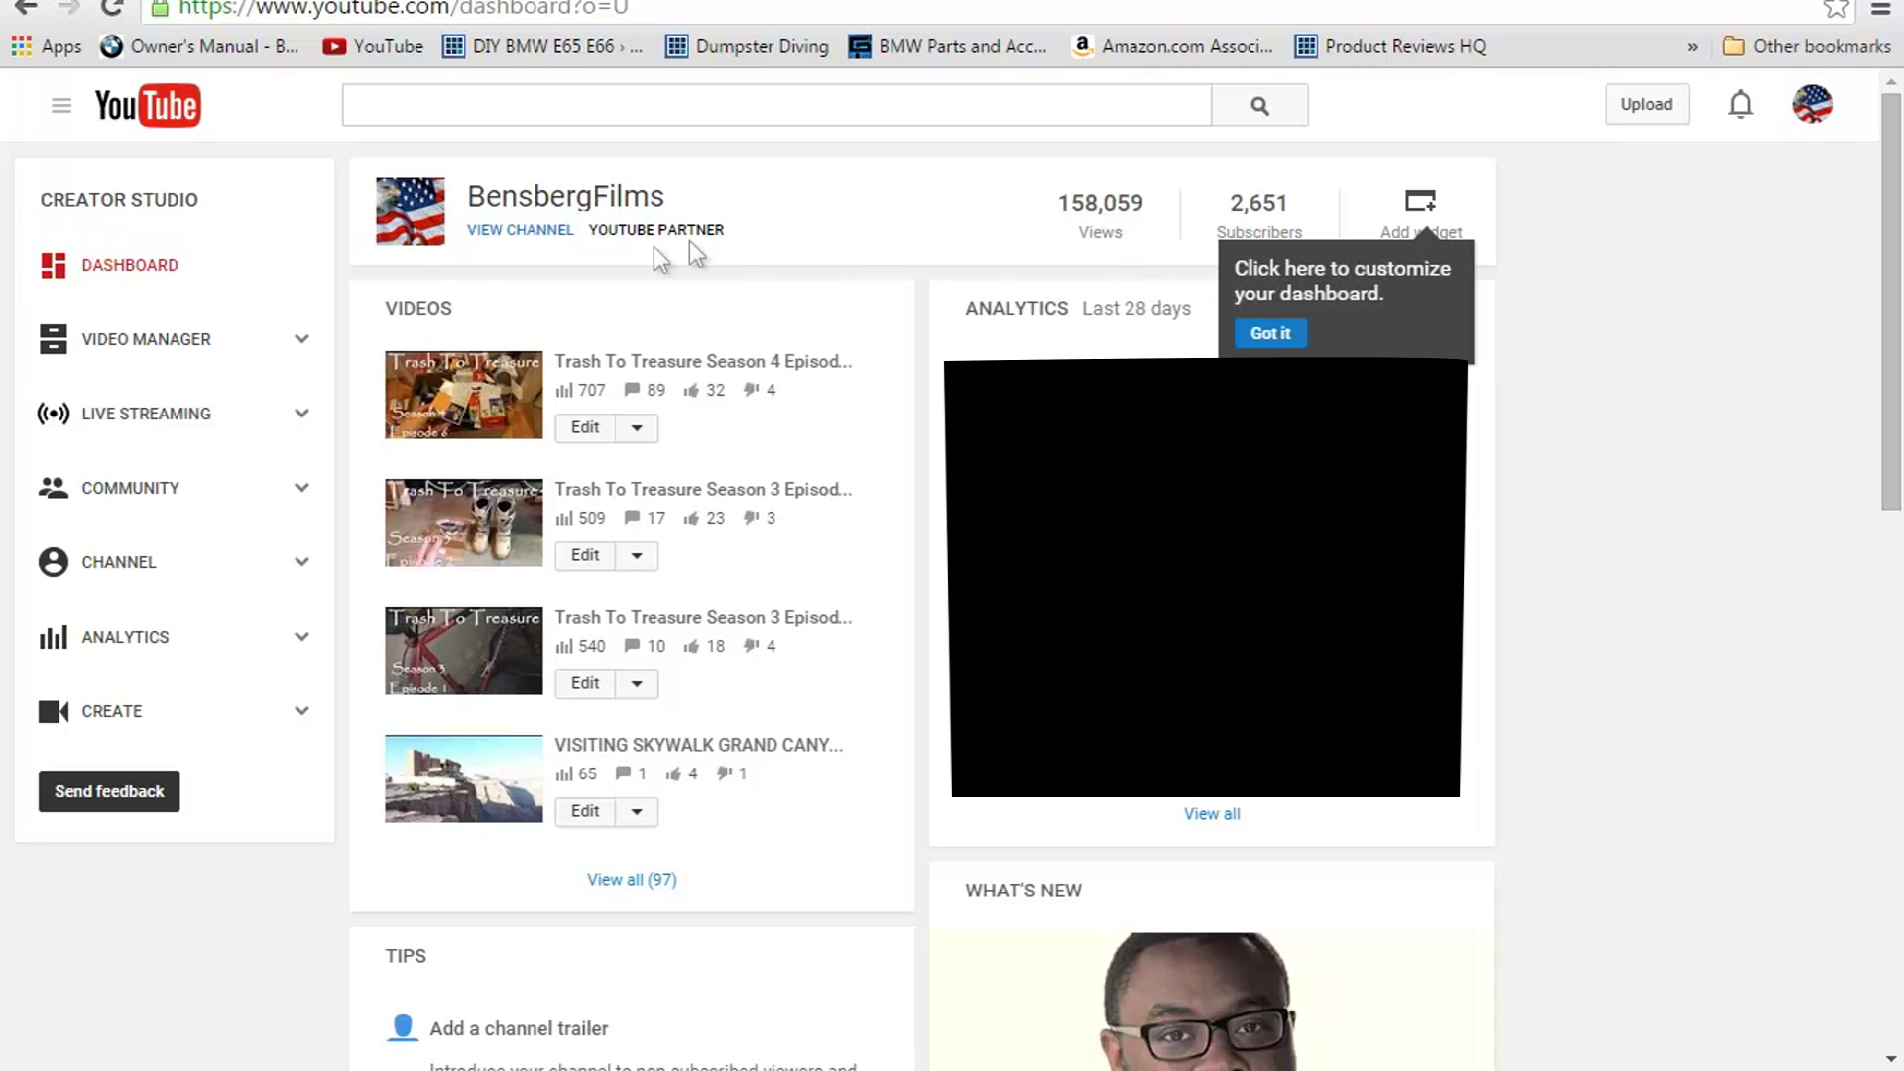
left_click(305, 330)
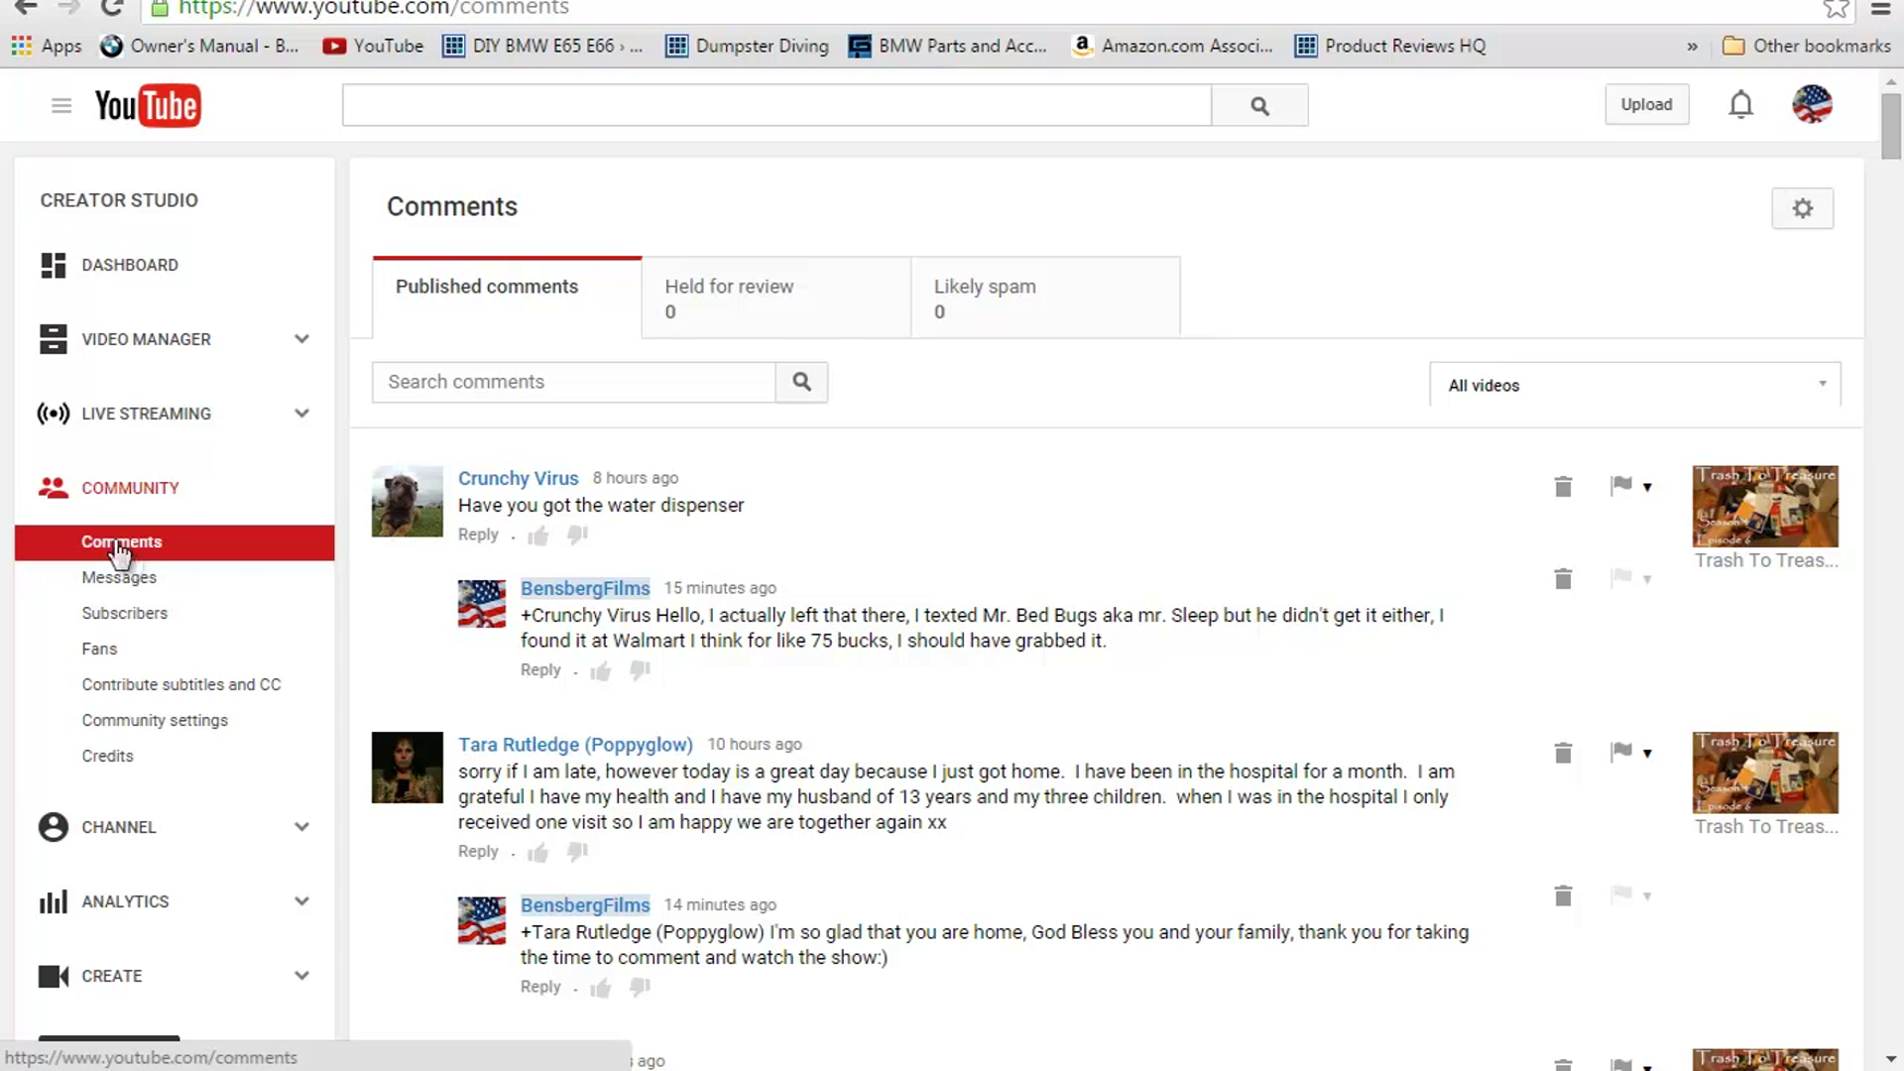
left_click(126, 551)
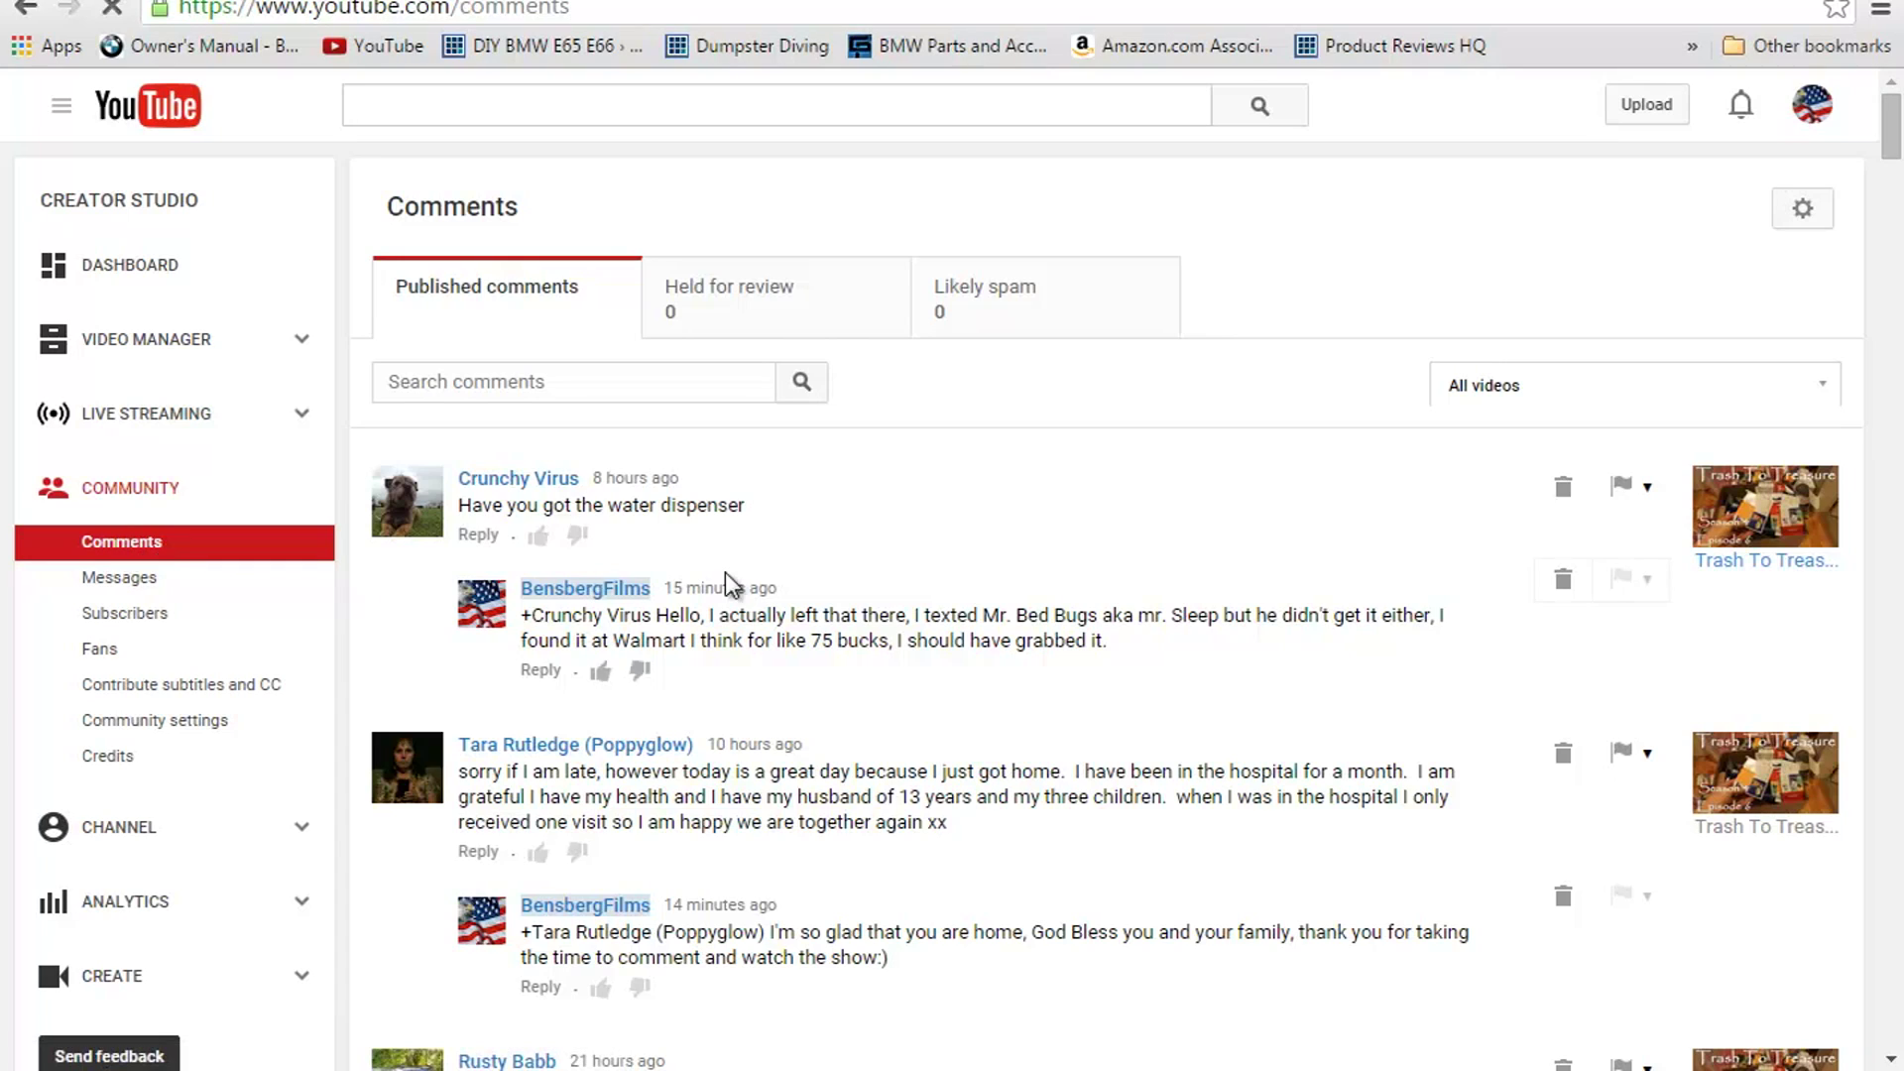
scroll(724, 585, "down", 2)
scroll(725, 582, "down", 2)
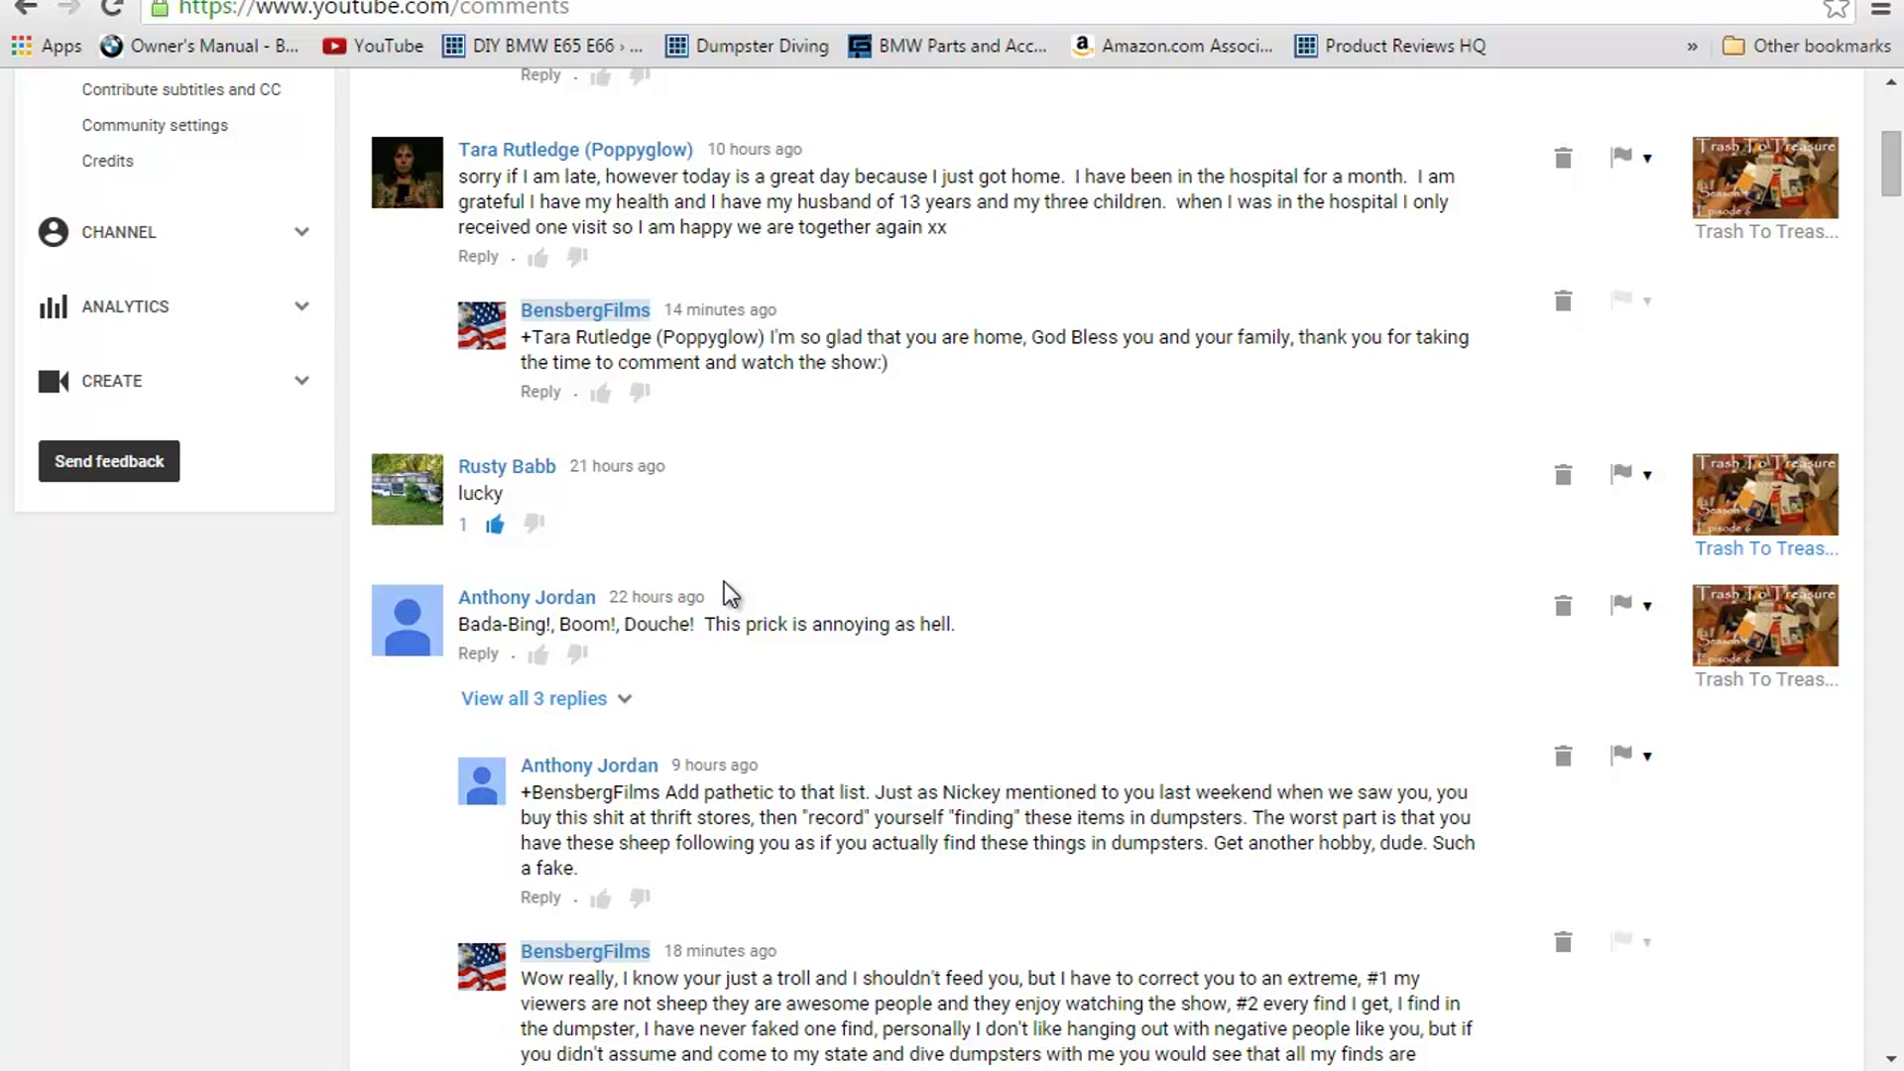
scroll(724, 593, "down", 1)
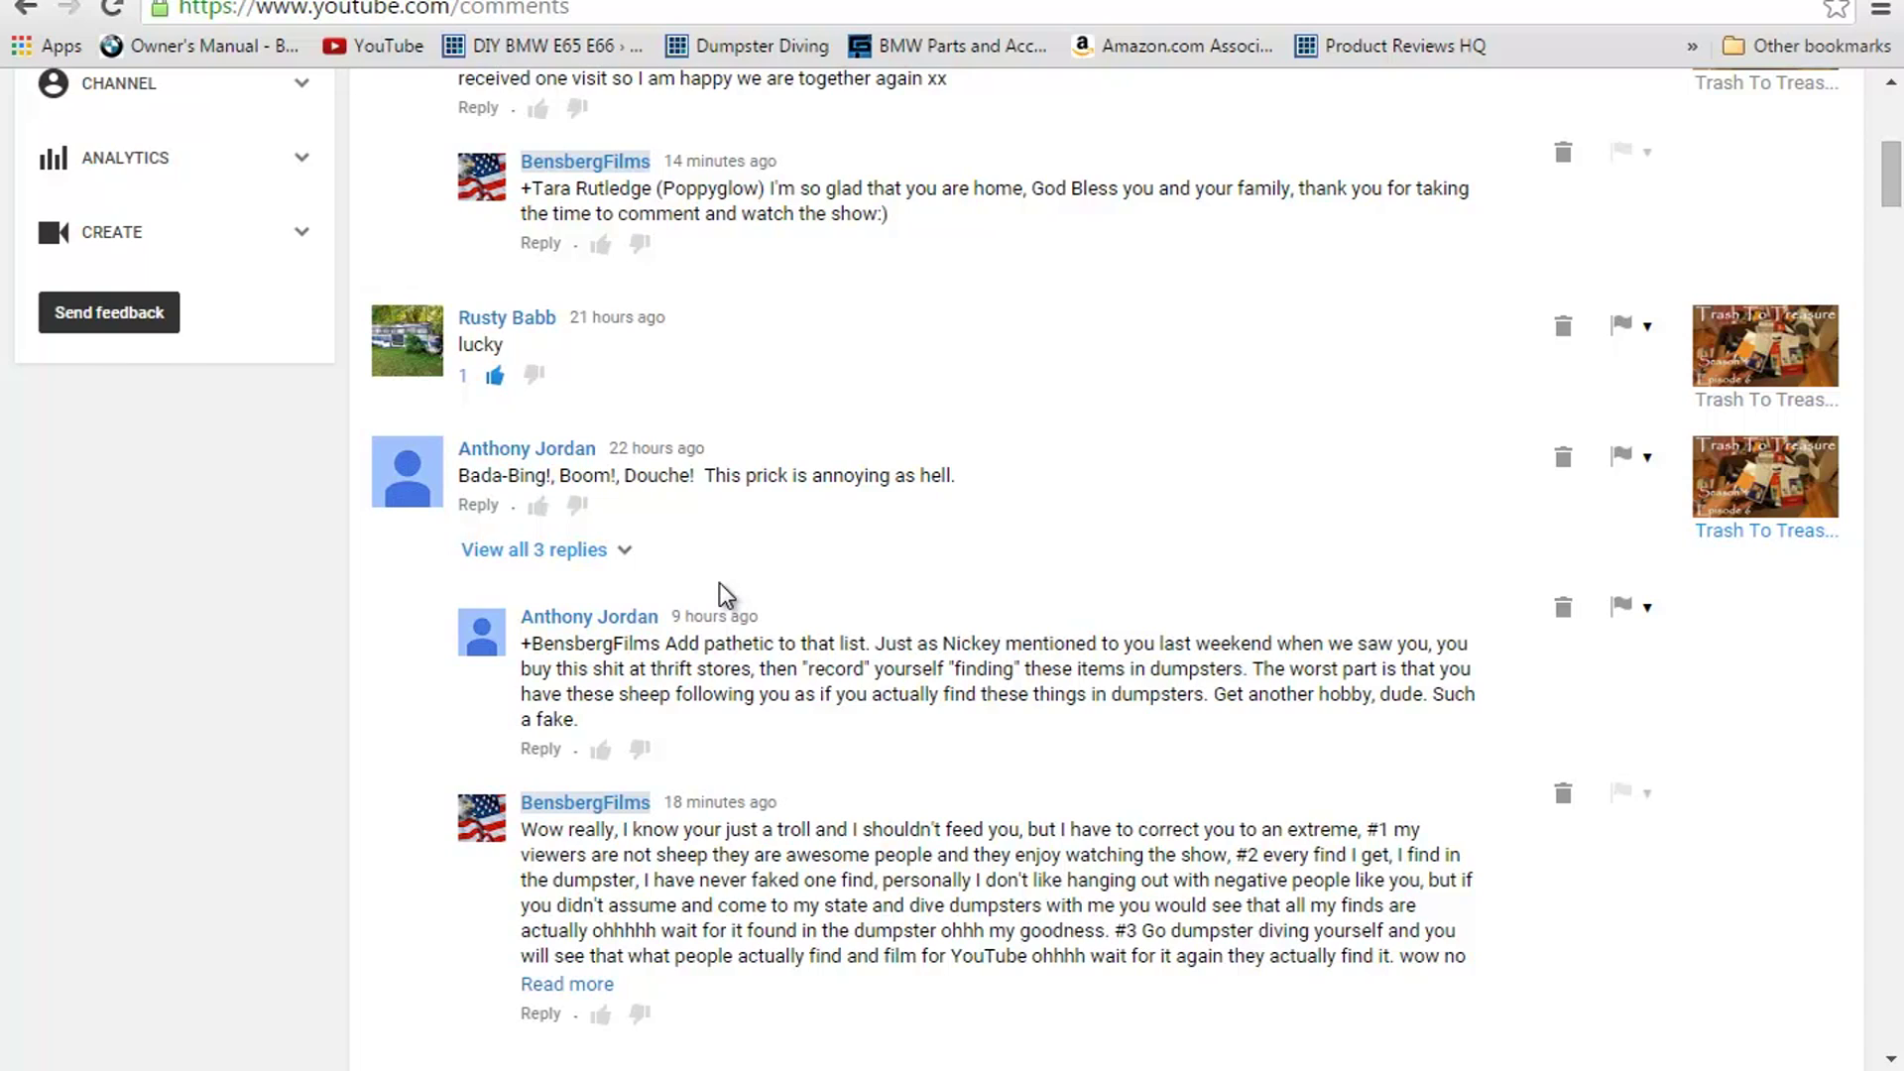
left_click(674, 452)
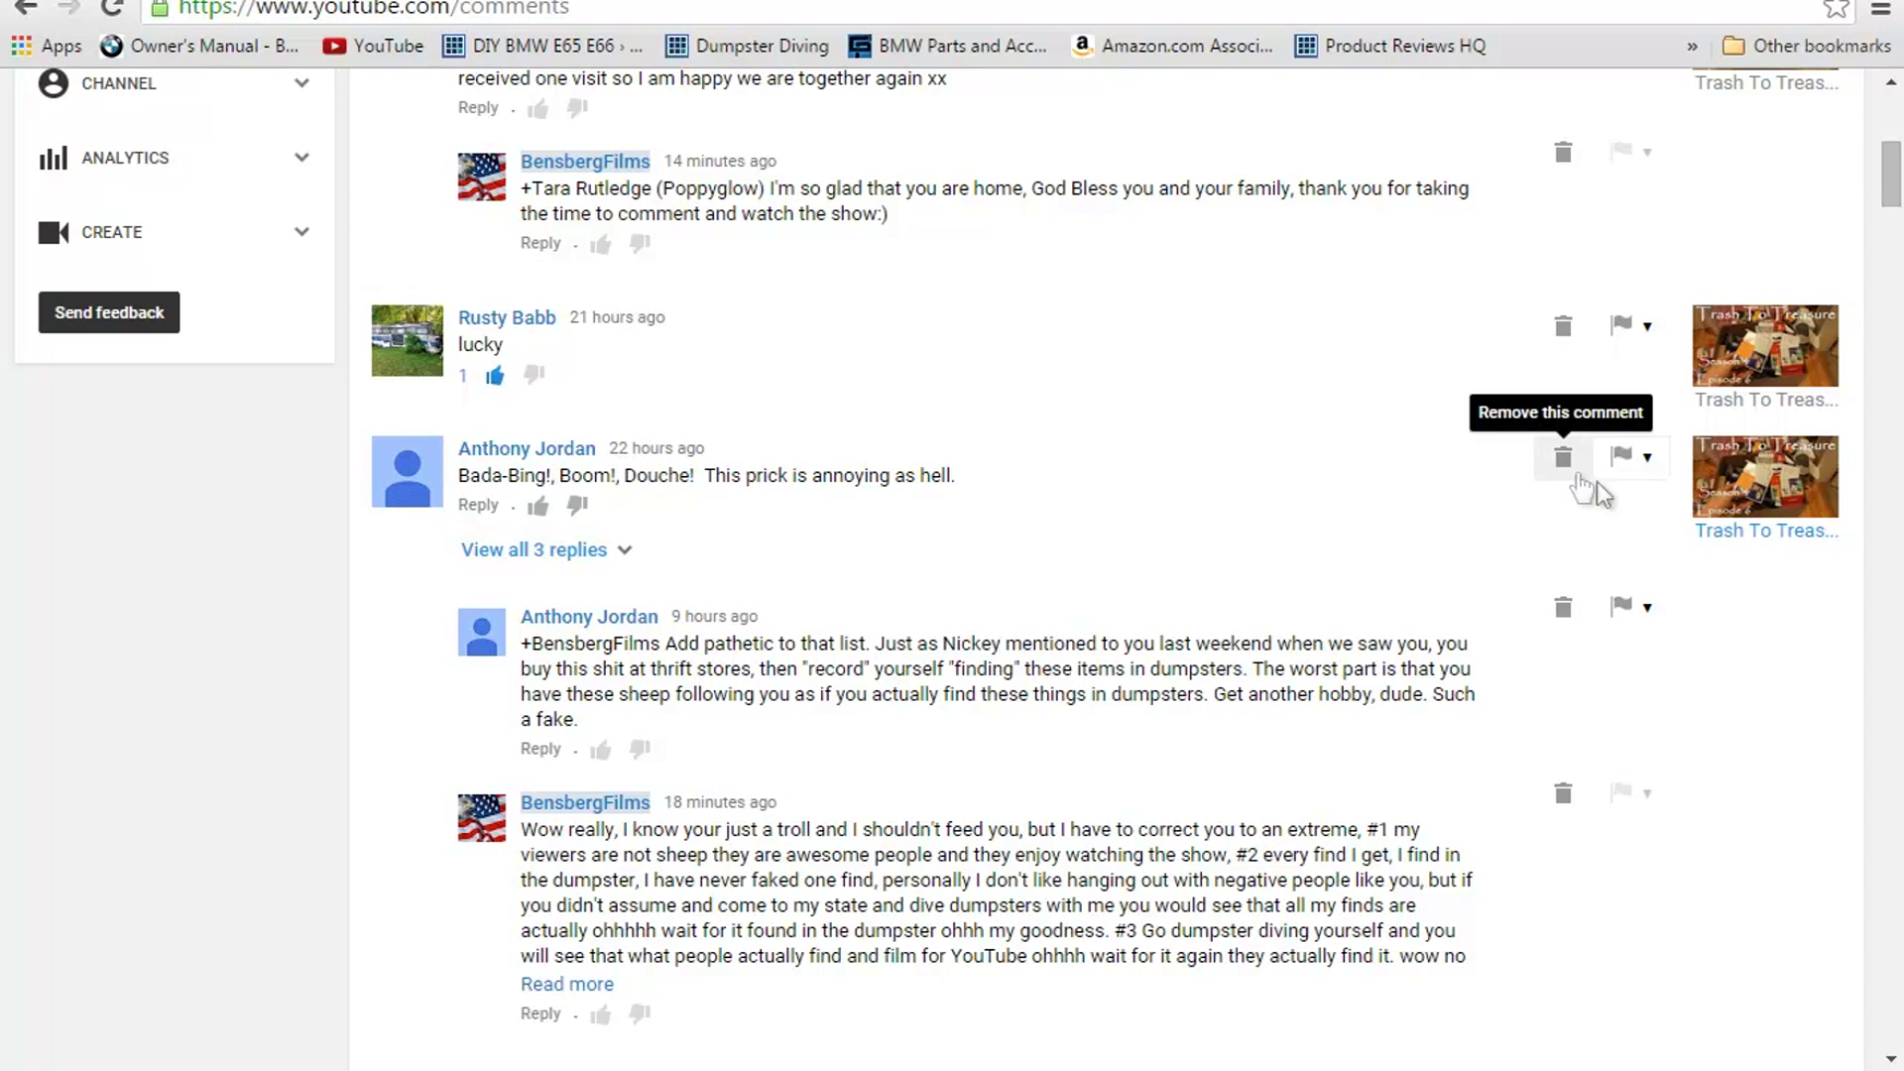
left_click(1646, 466)
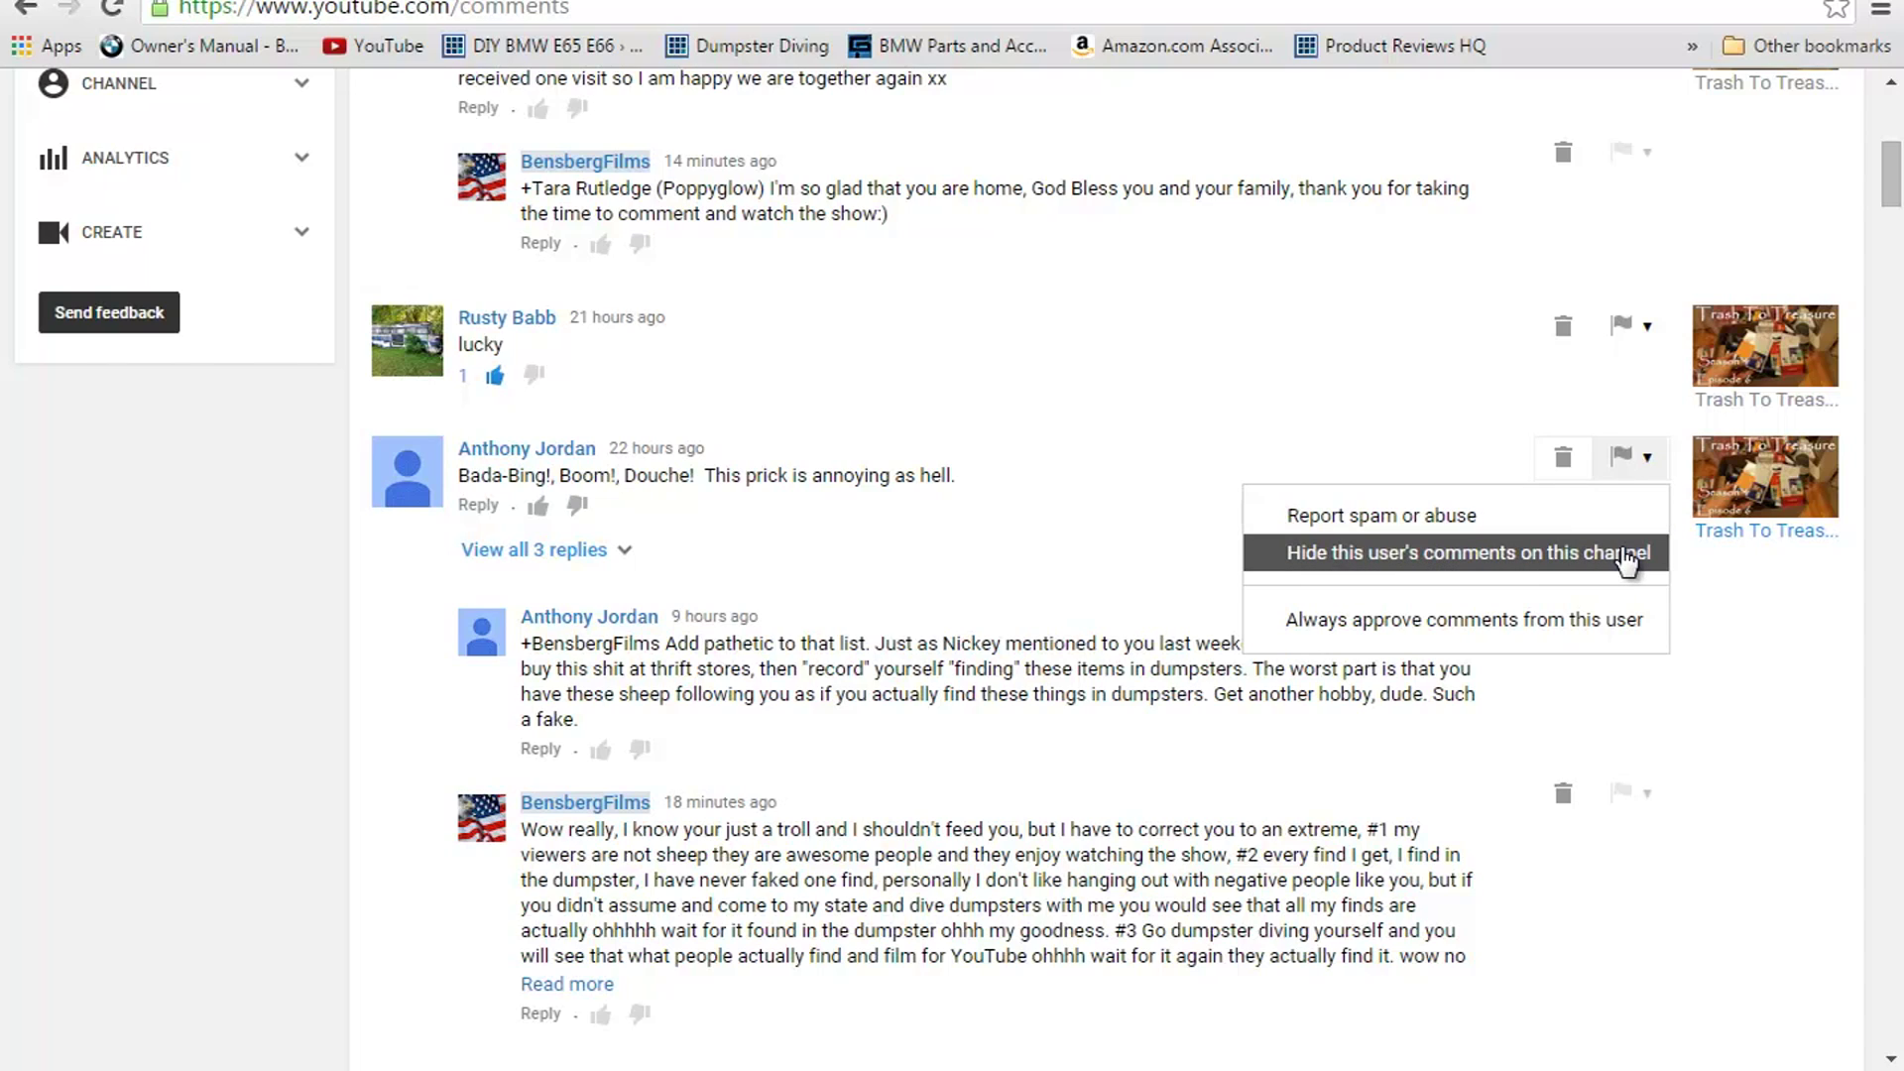
left_click(1629, 557)
mouse_move(528, 448)
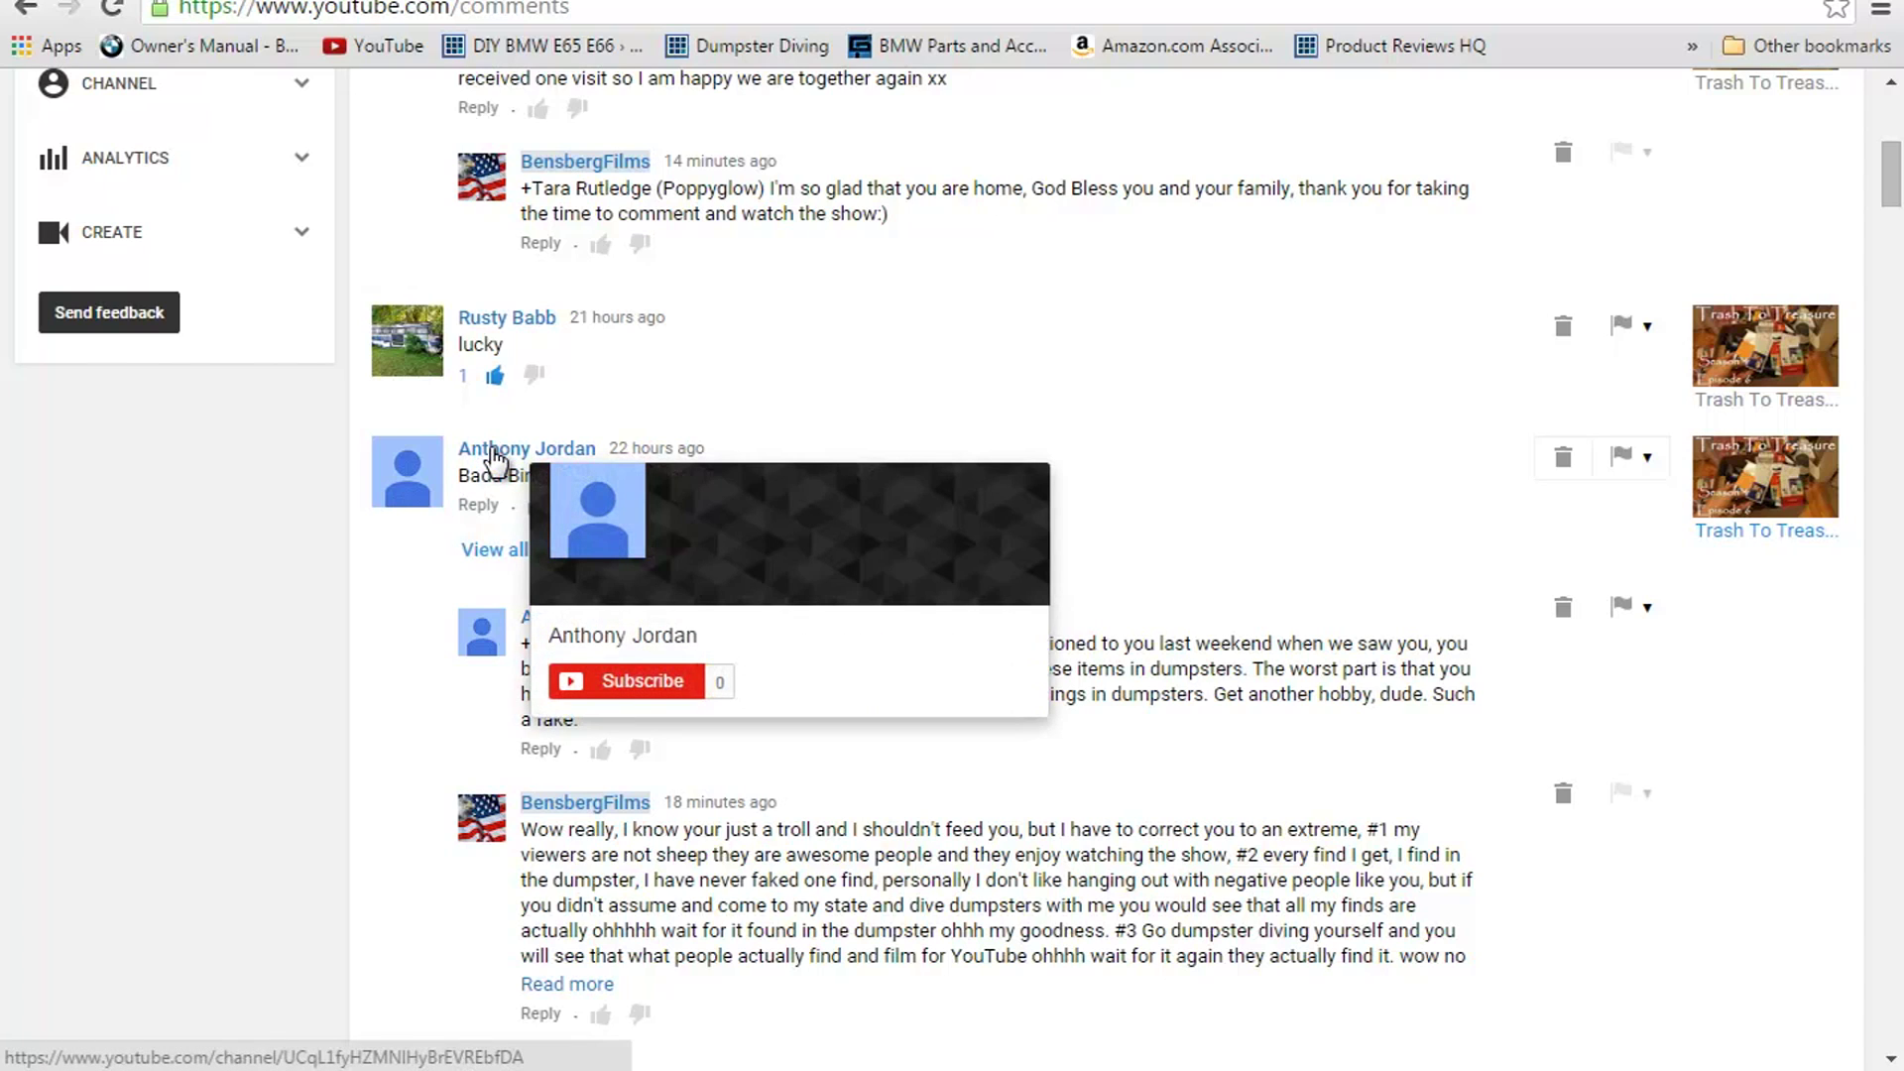
left_click(496, 453)
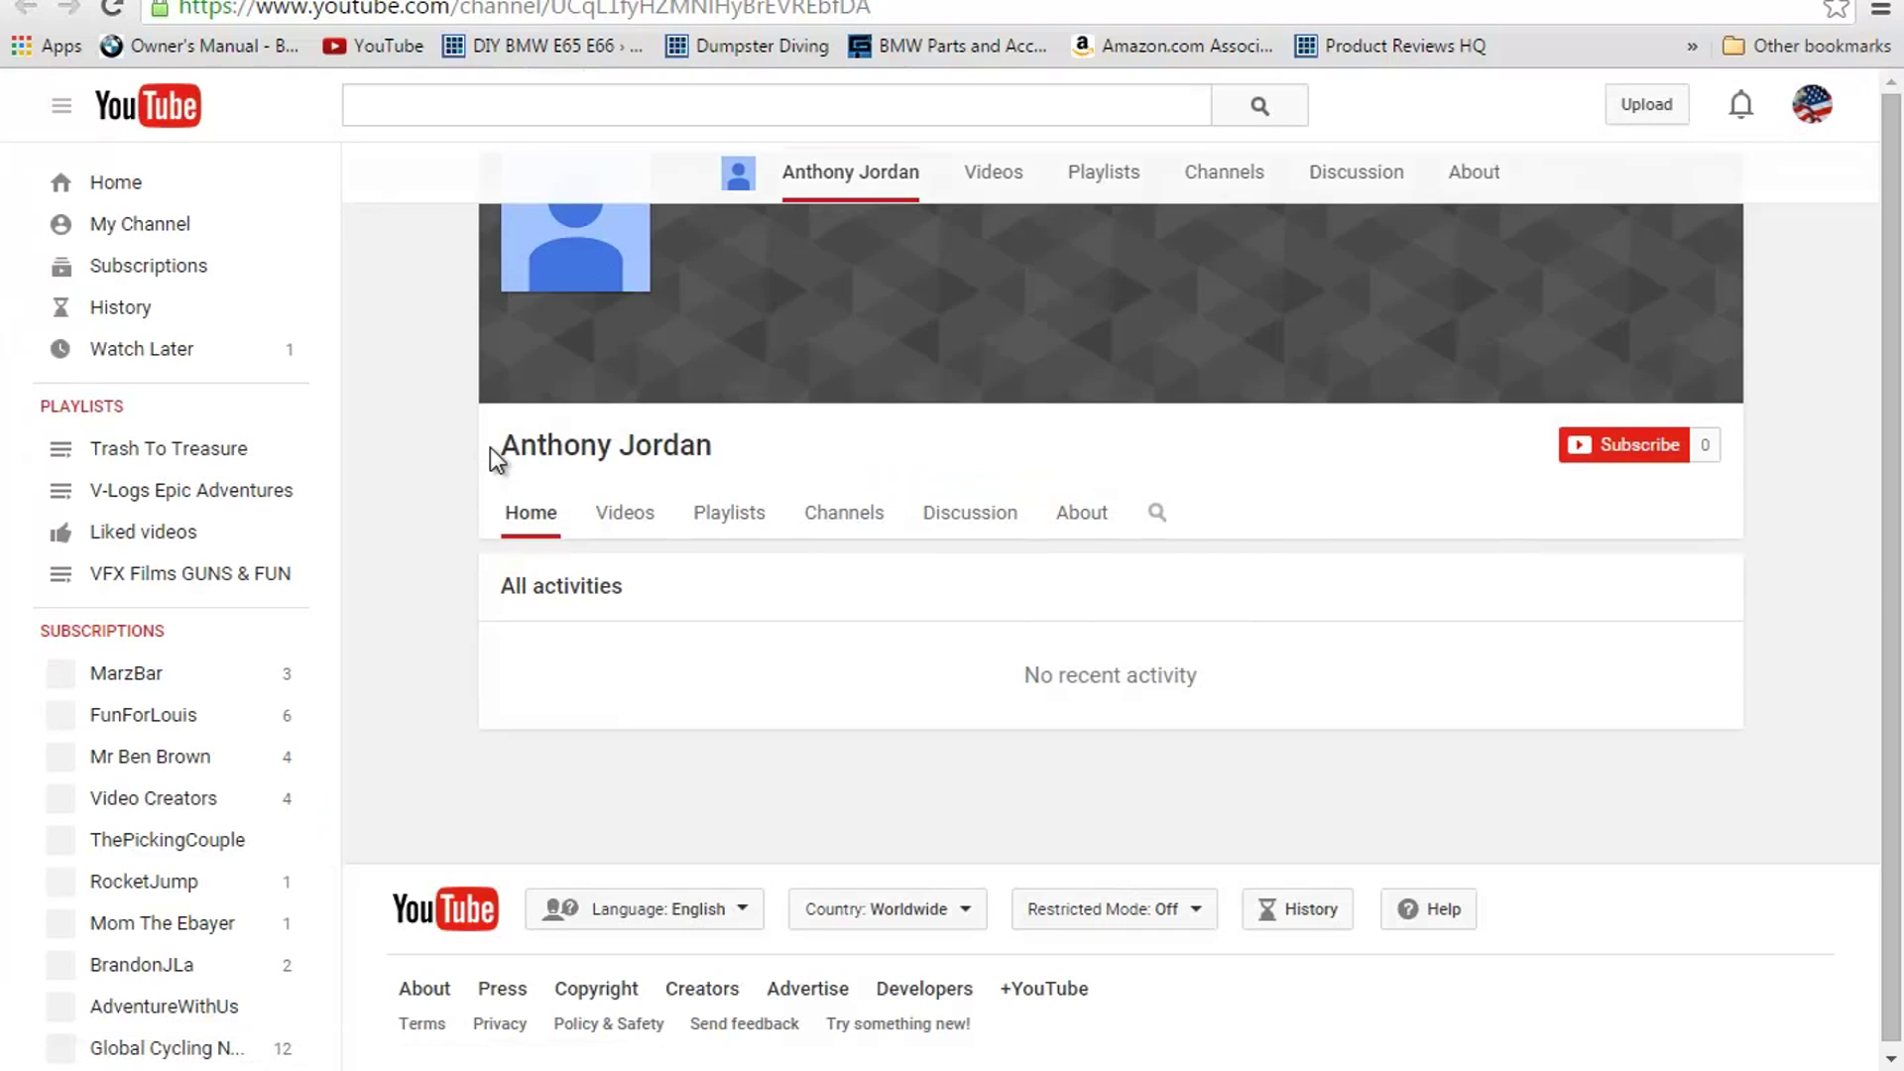
left_click(1081, 516)
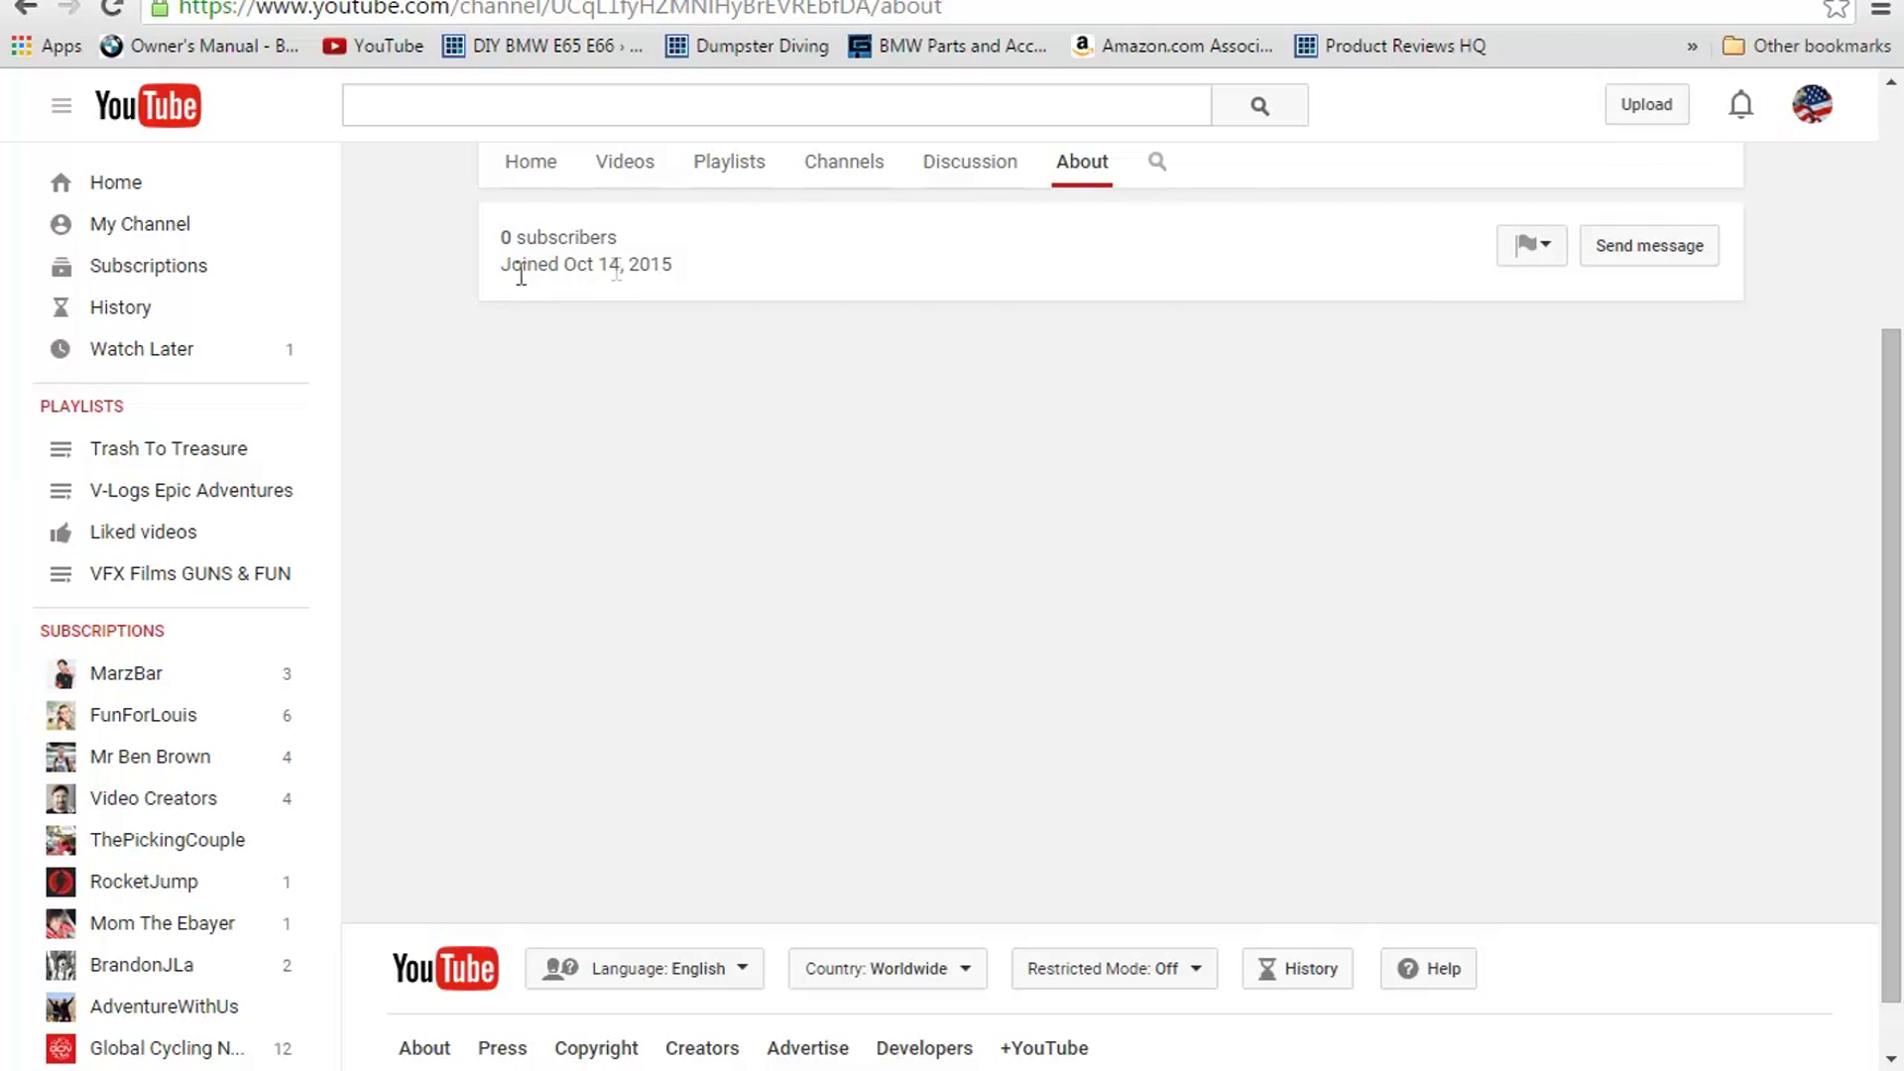
left_click_drag(503, 264, 678, 264)
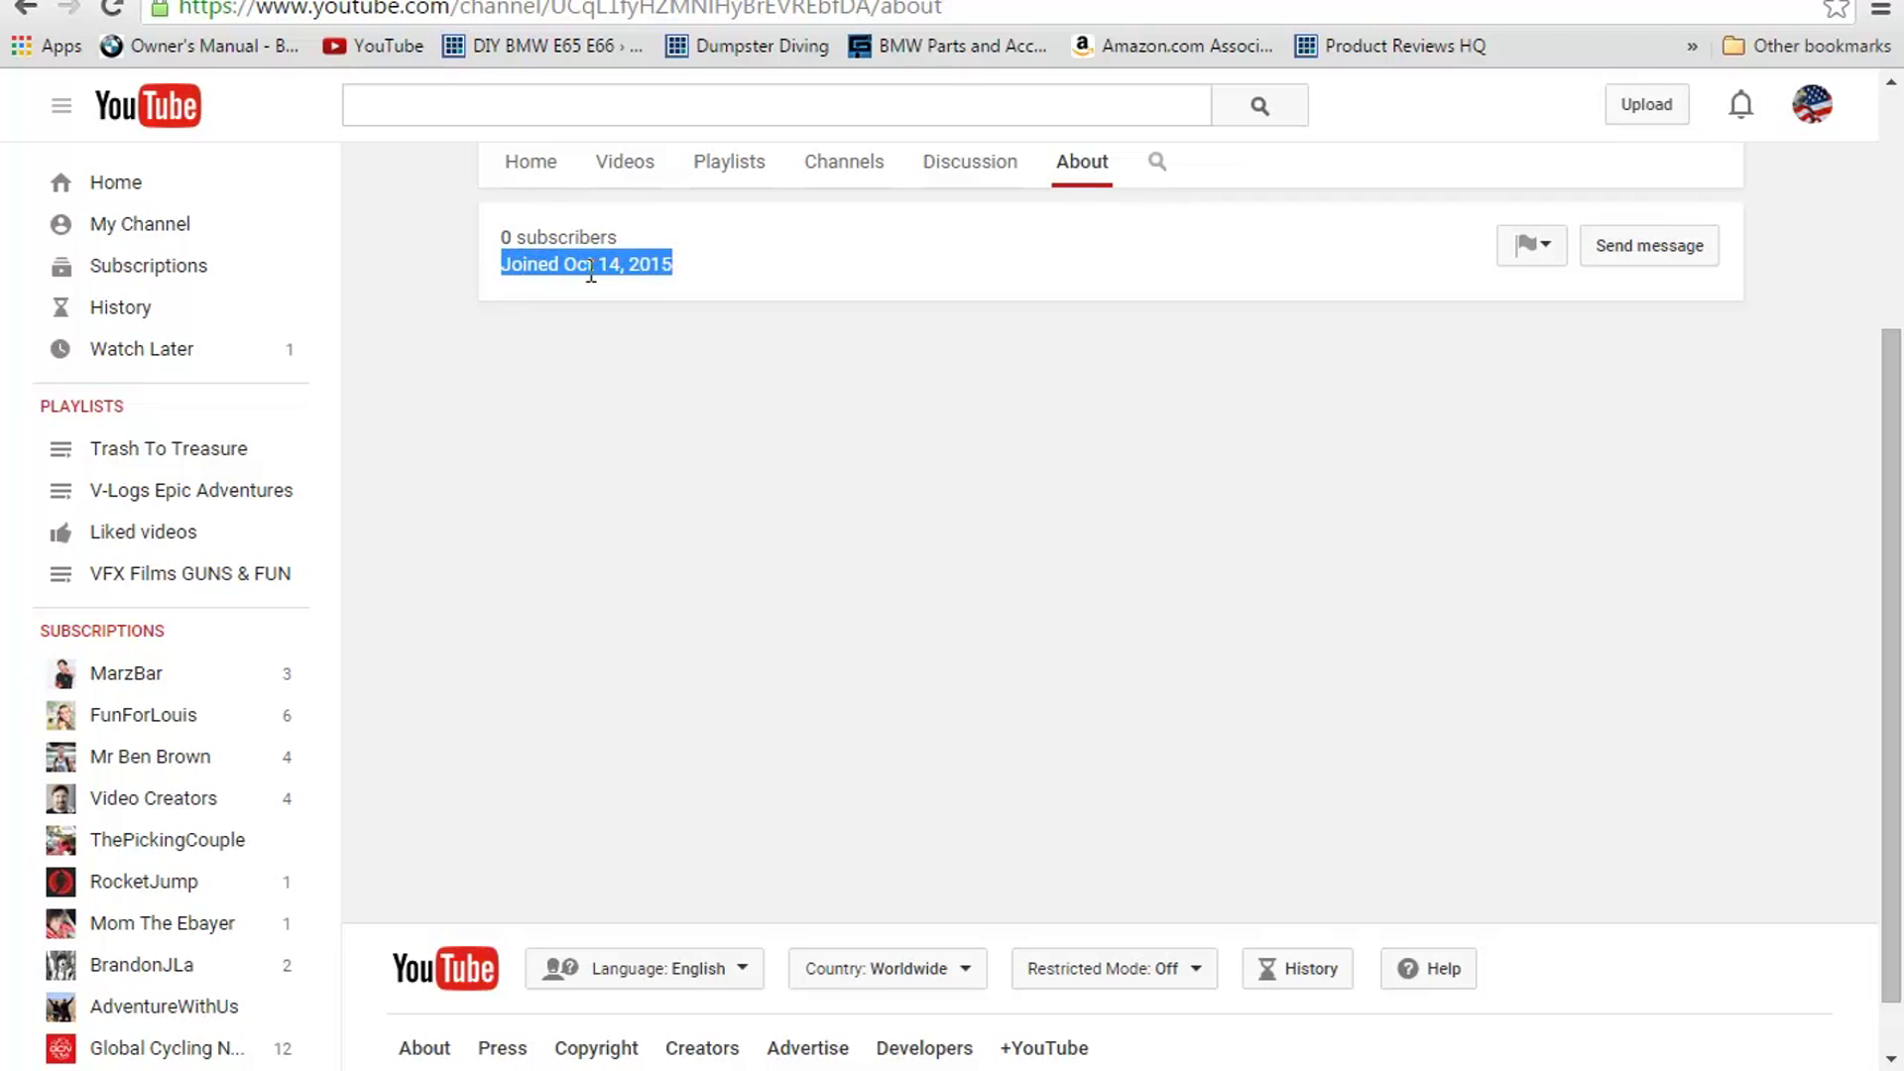
left_click(561, 283)
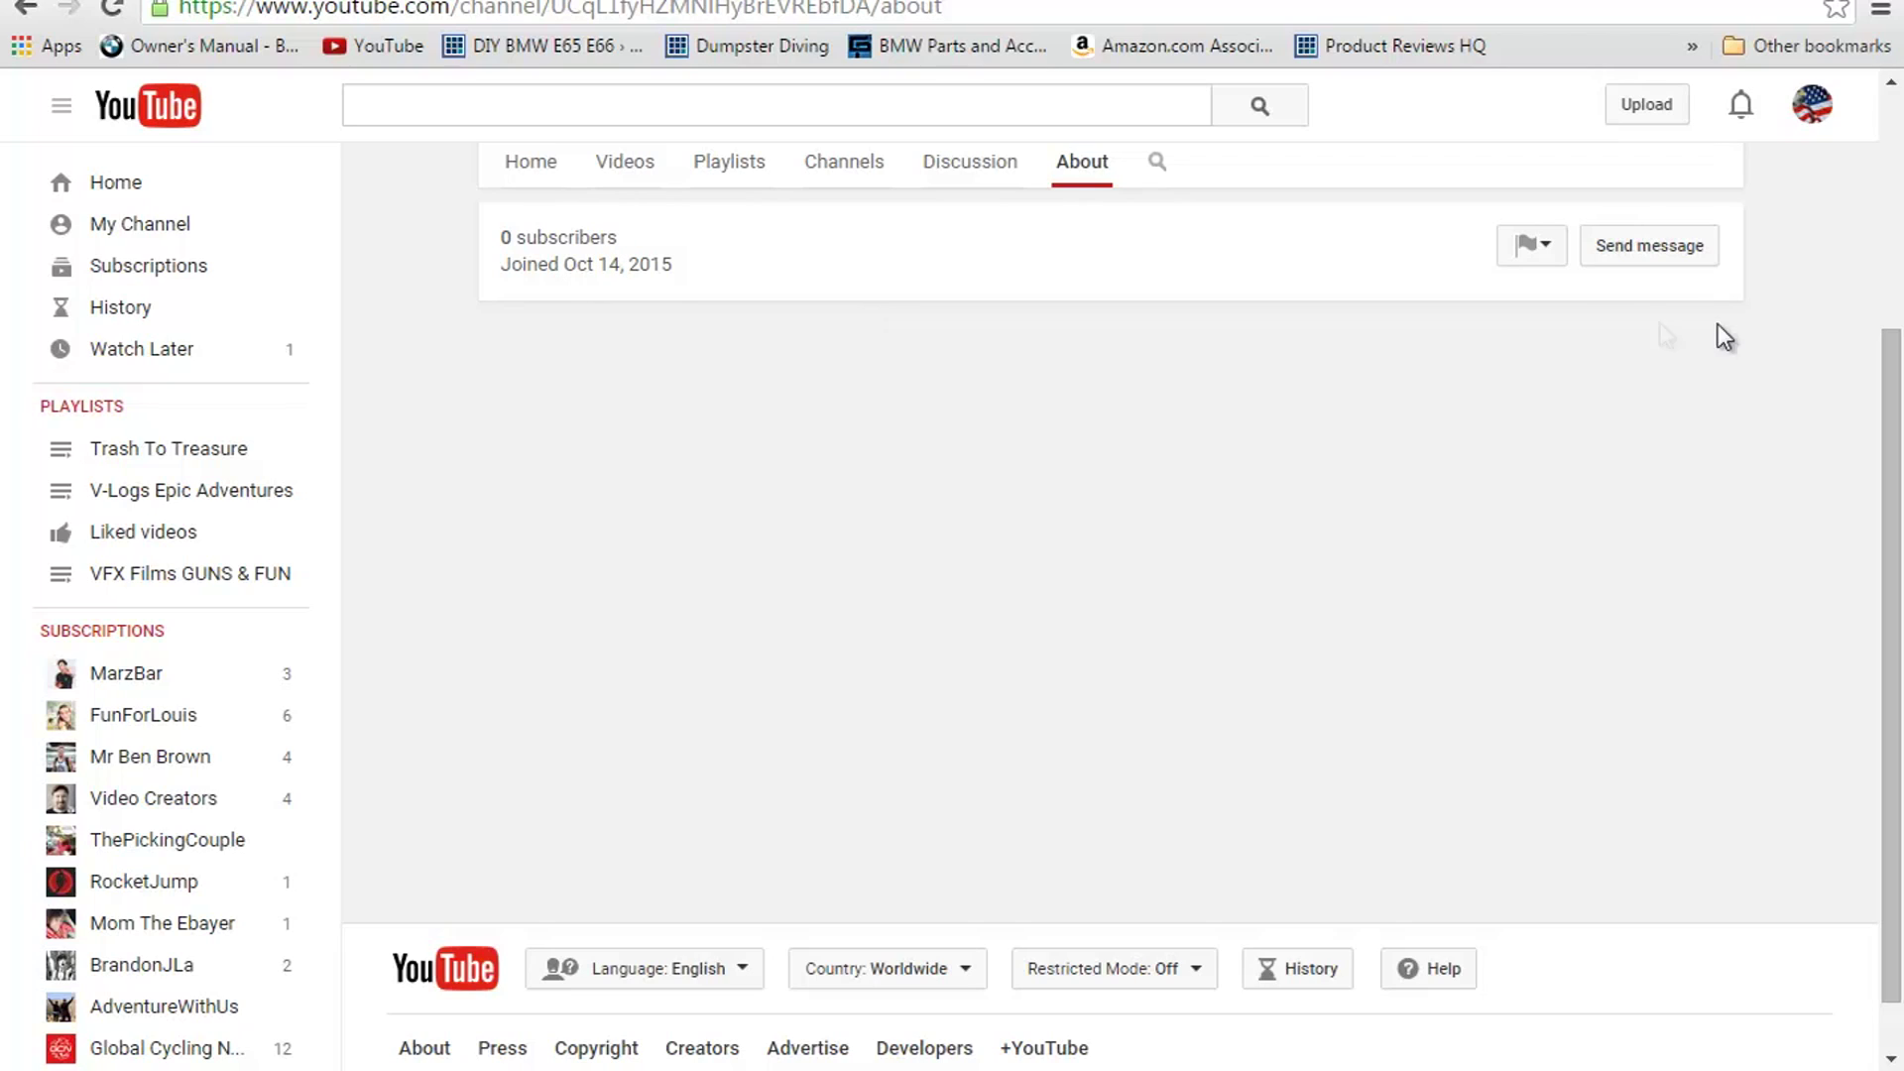
left_click(1556, 259)
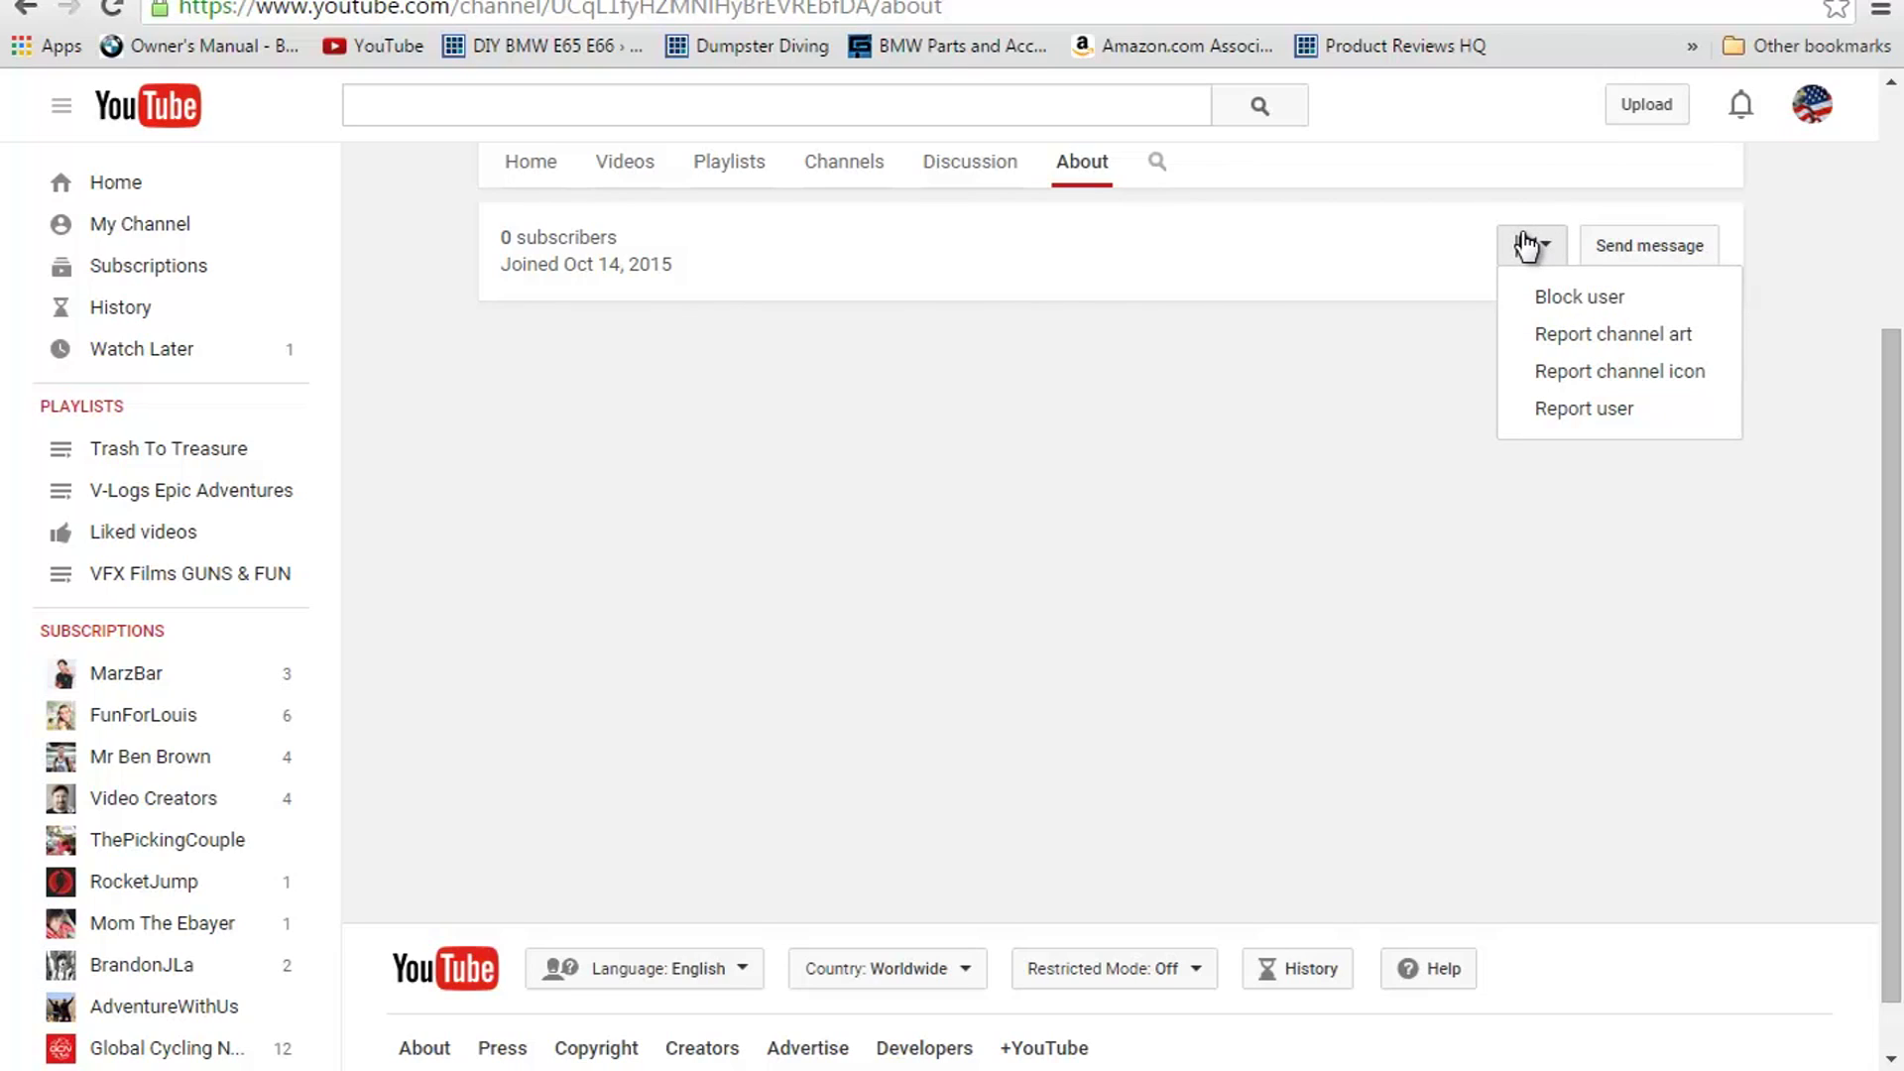
left_click(1560, 294)
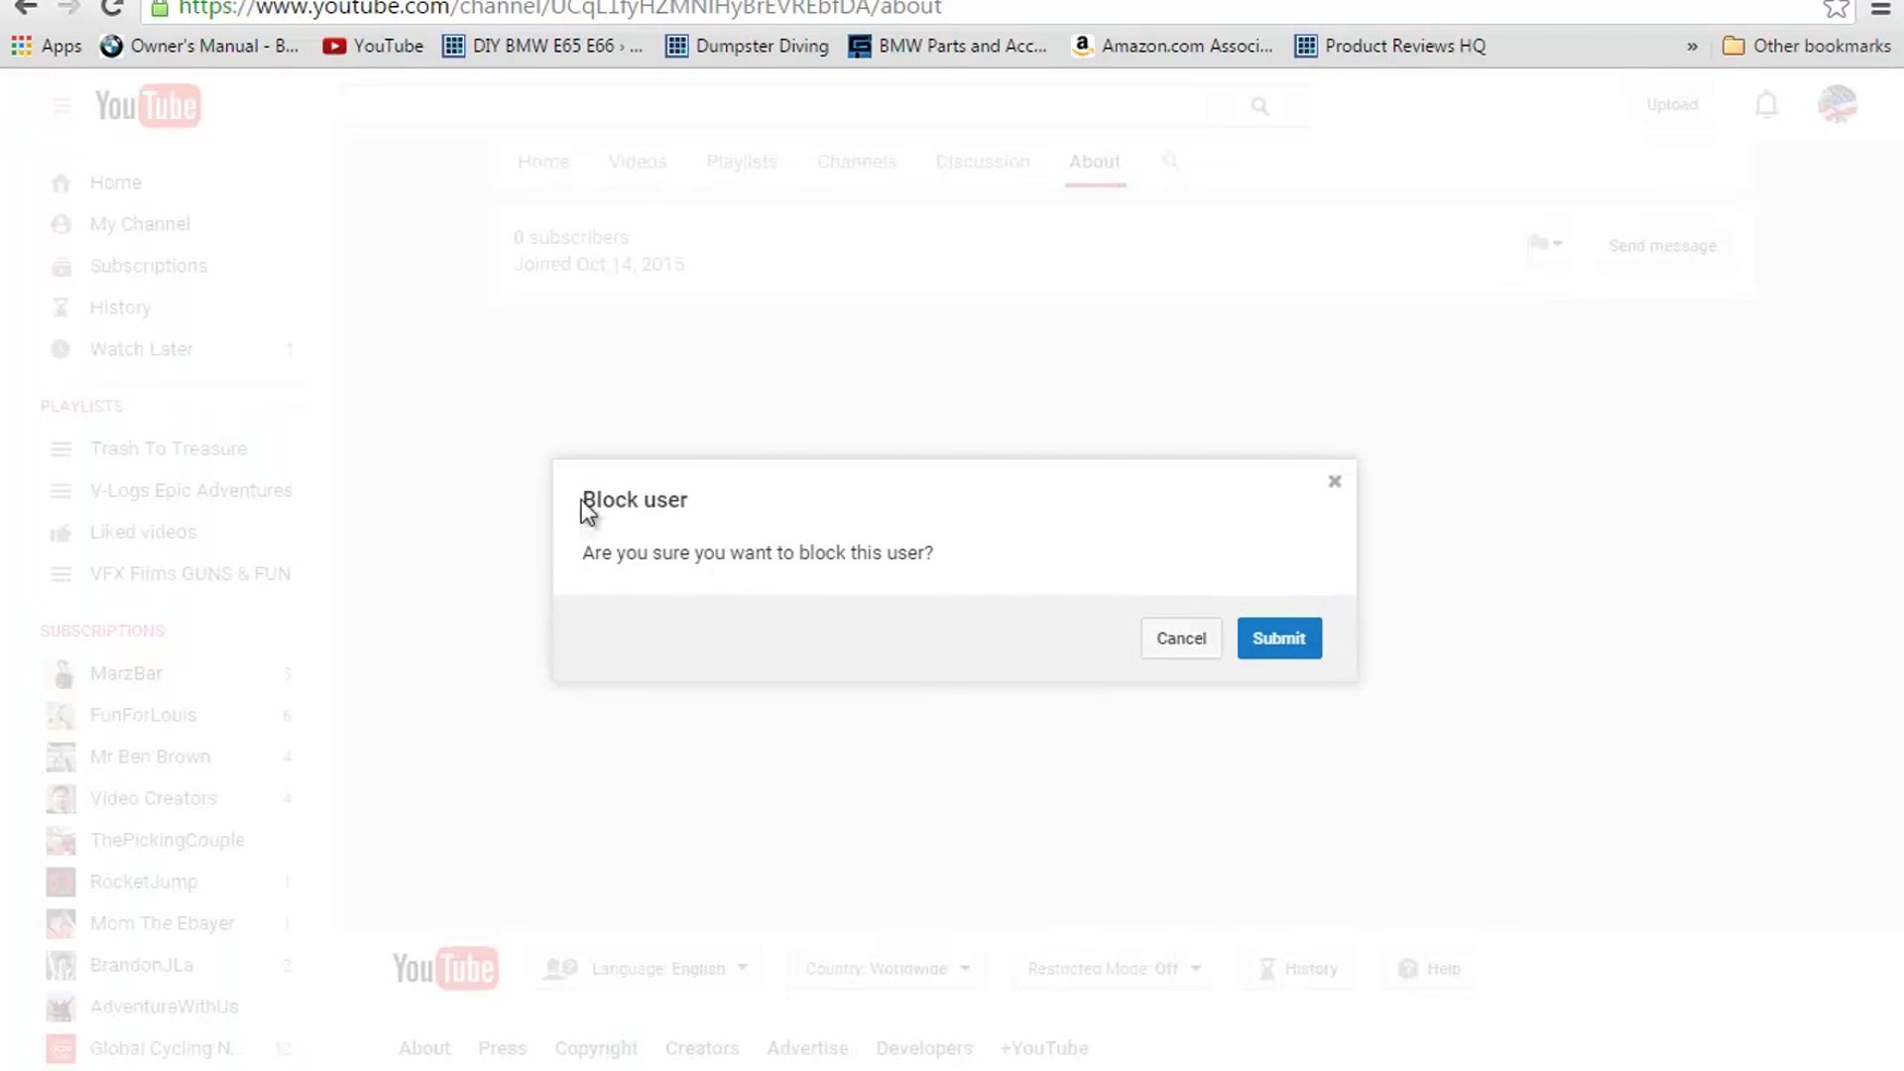
left_click(1295, 641)
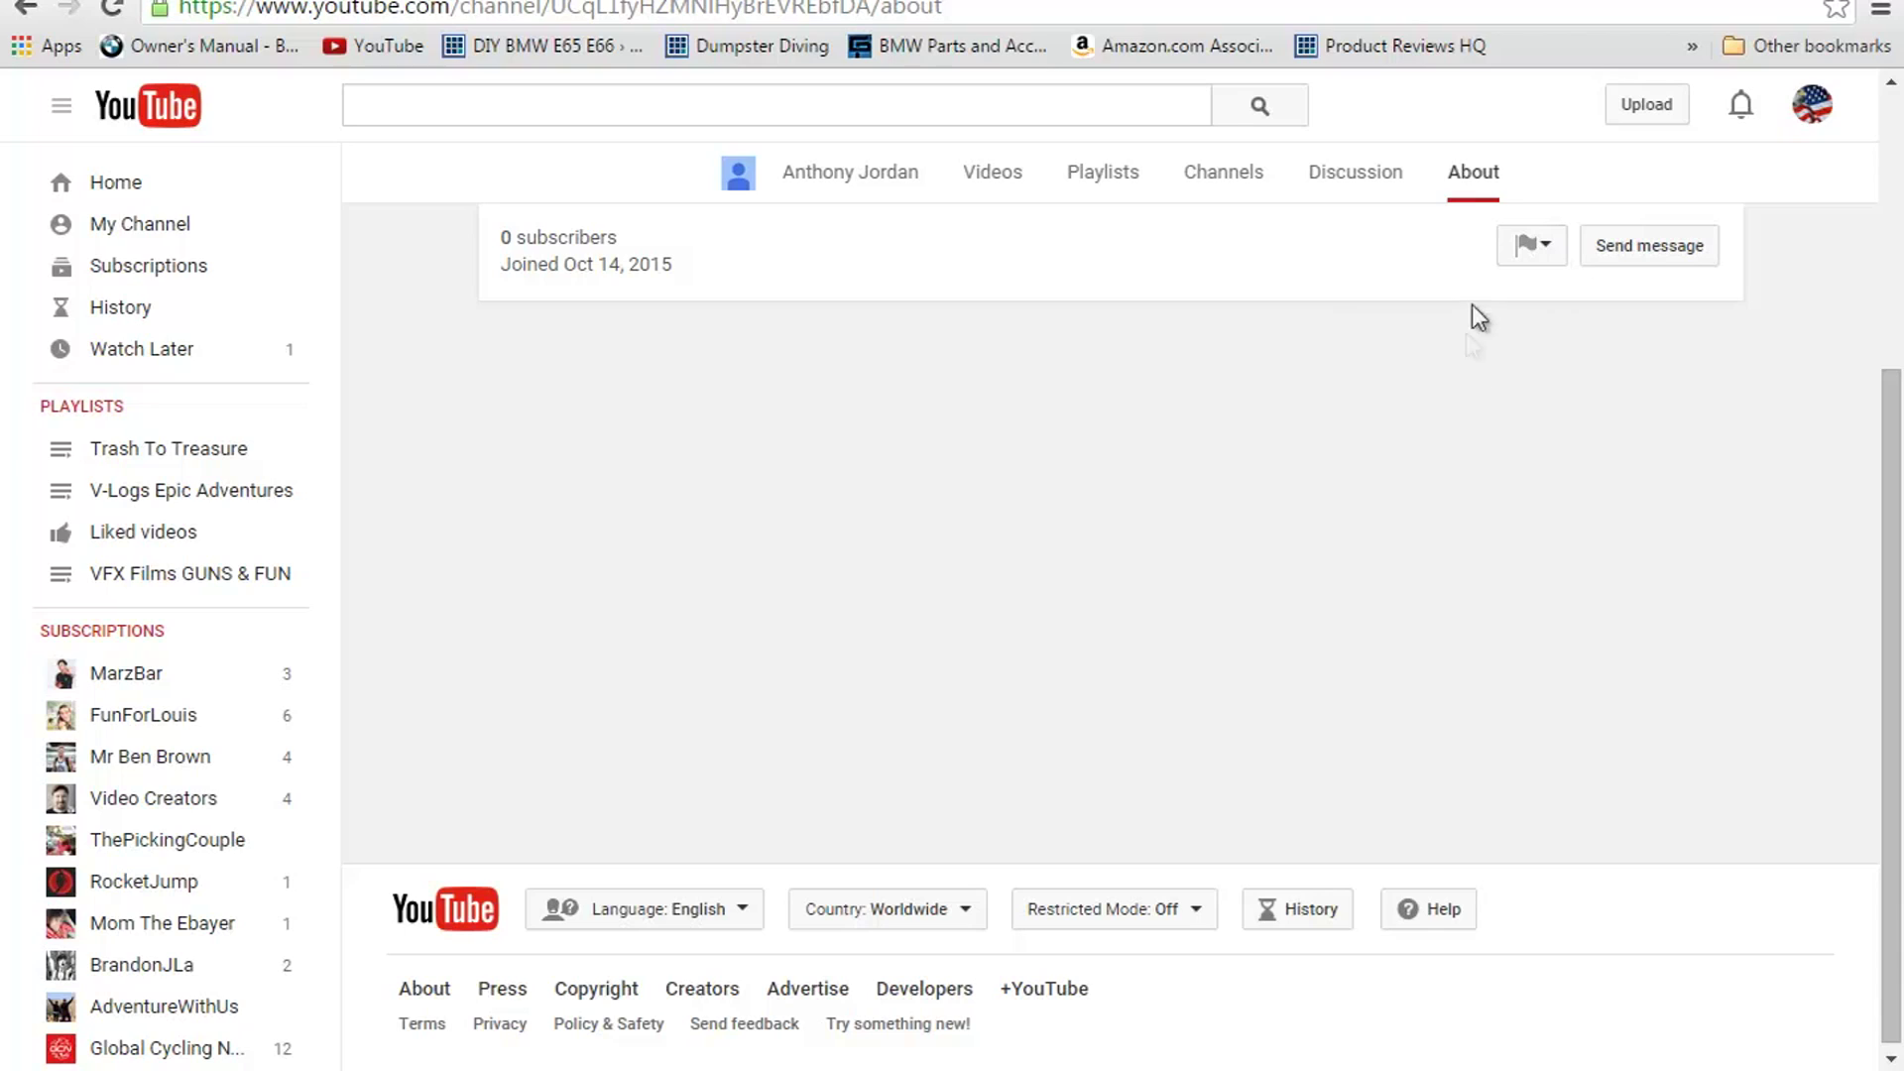
left_click(1551, 256)
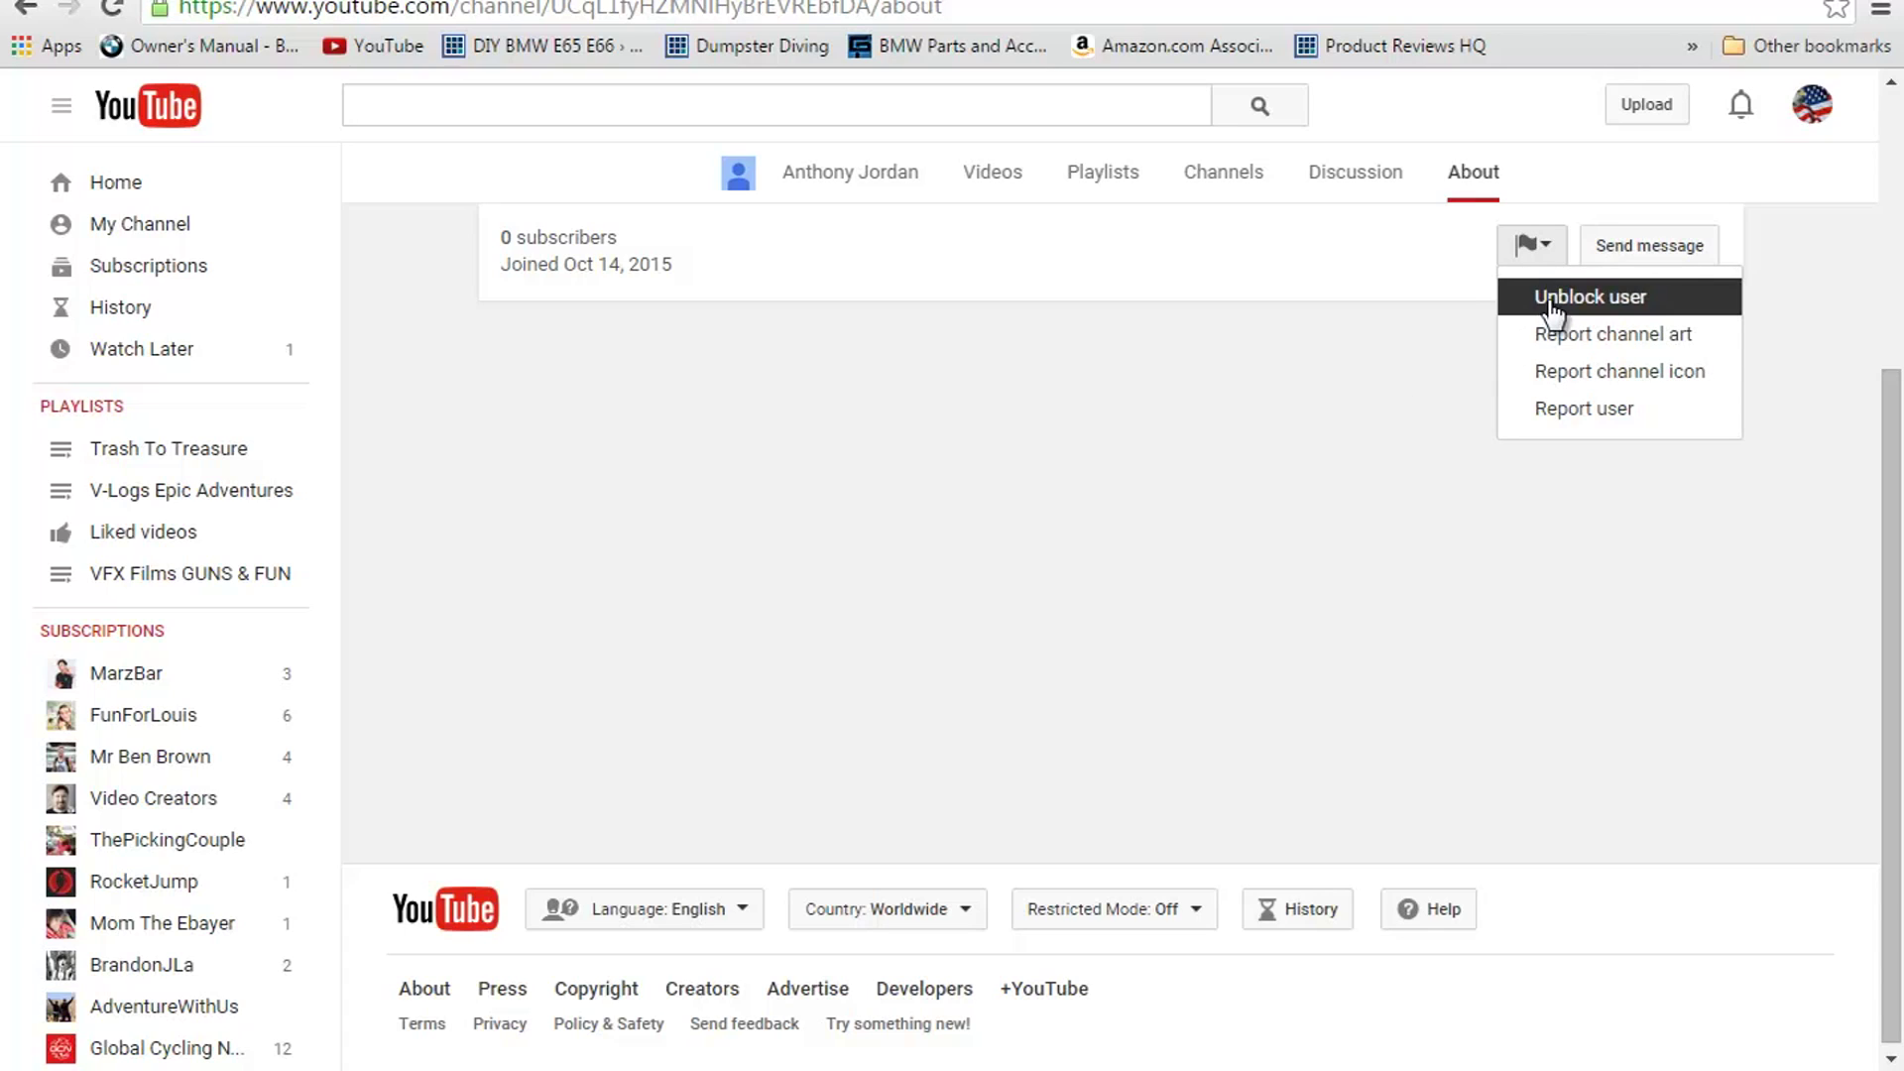
left_click(1415, 384)
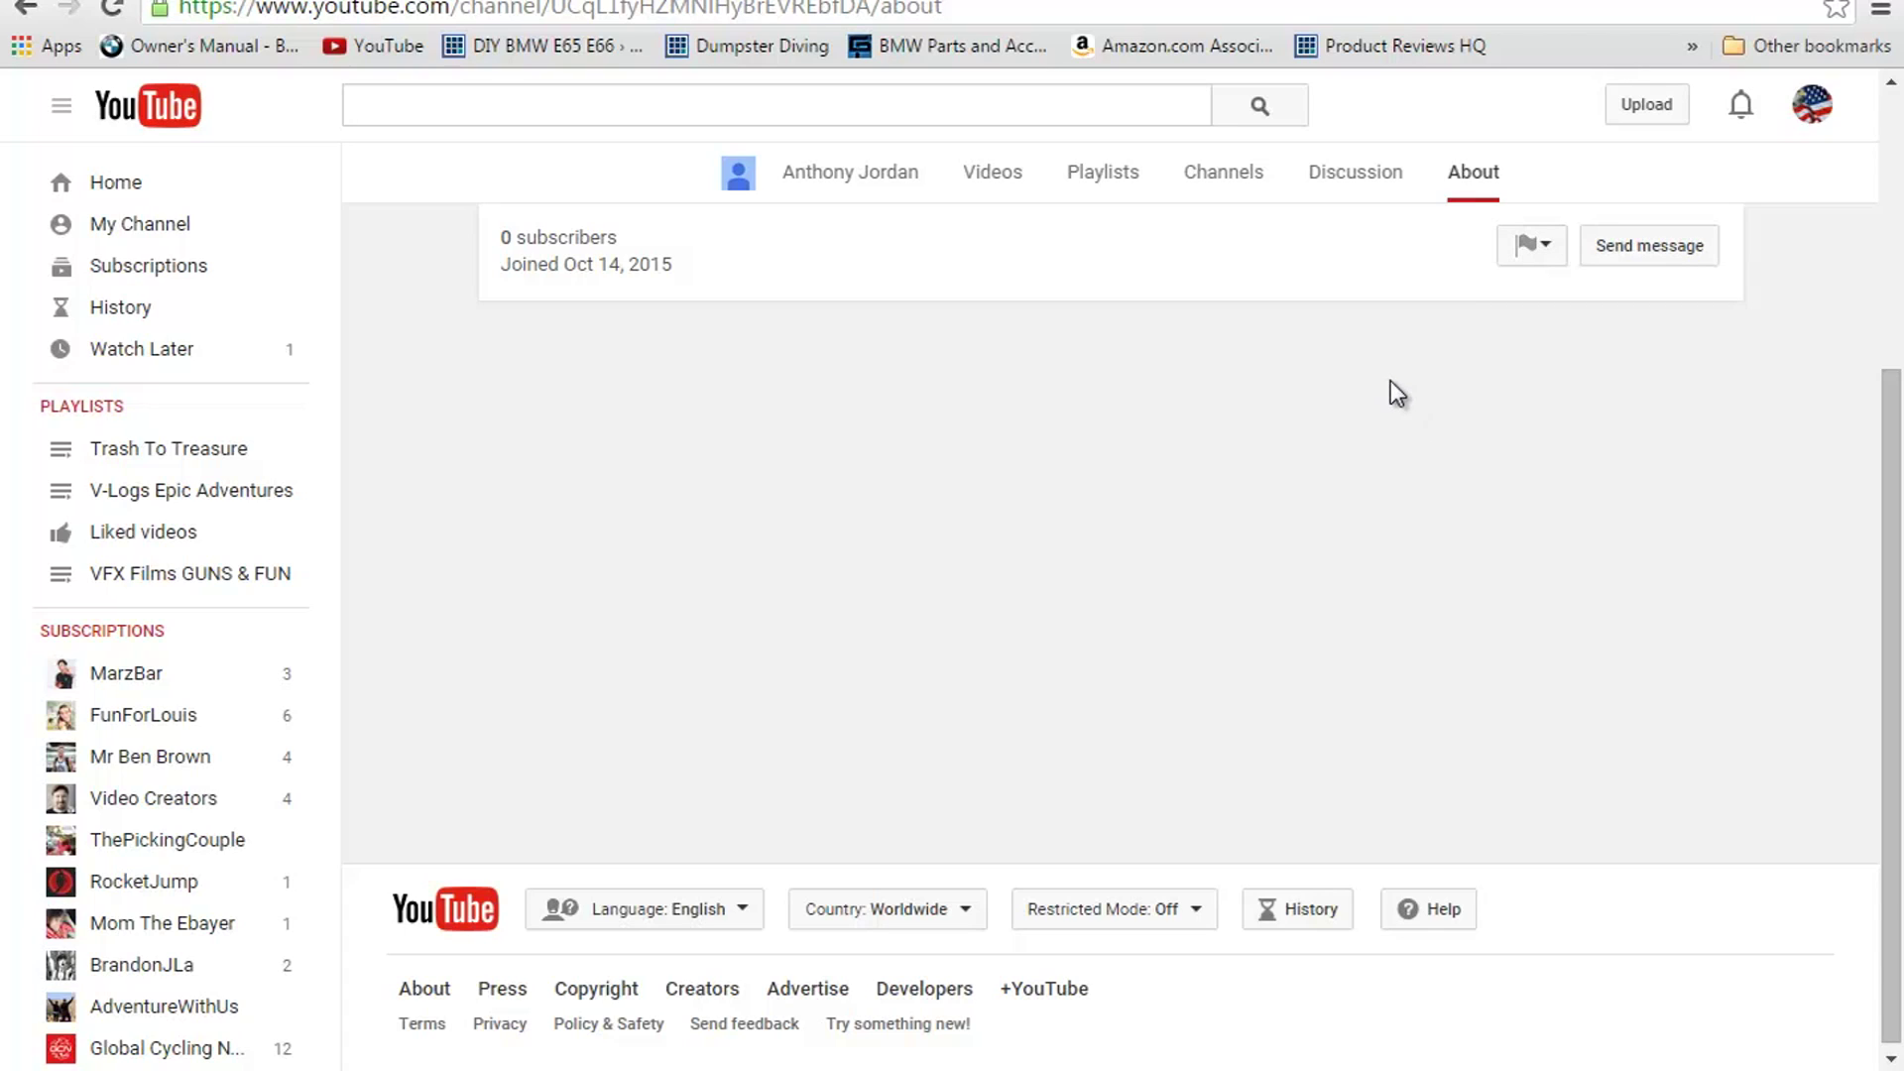
left_click(23, 12)
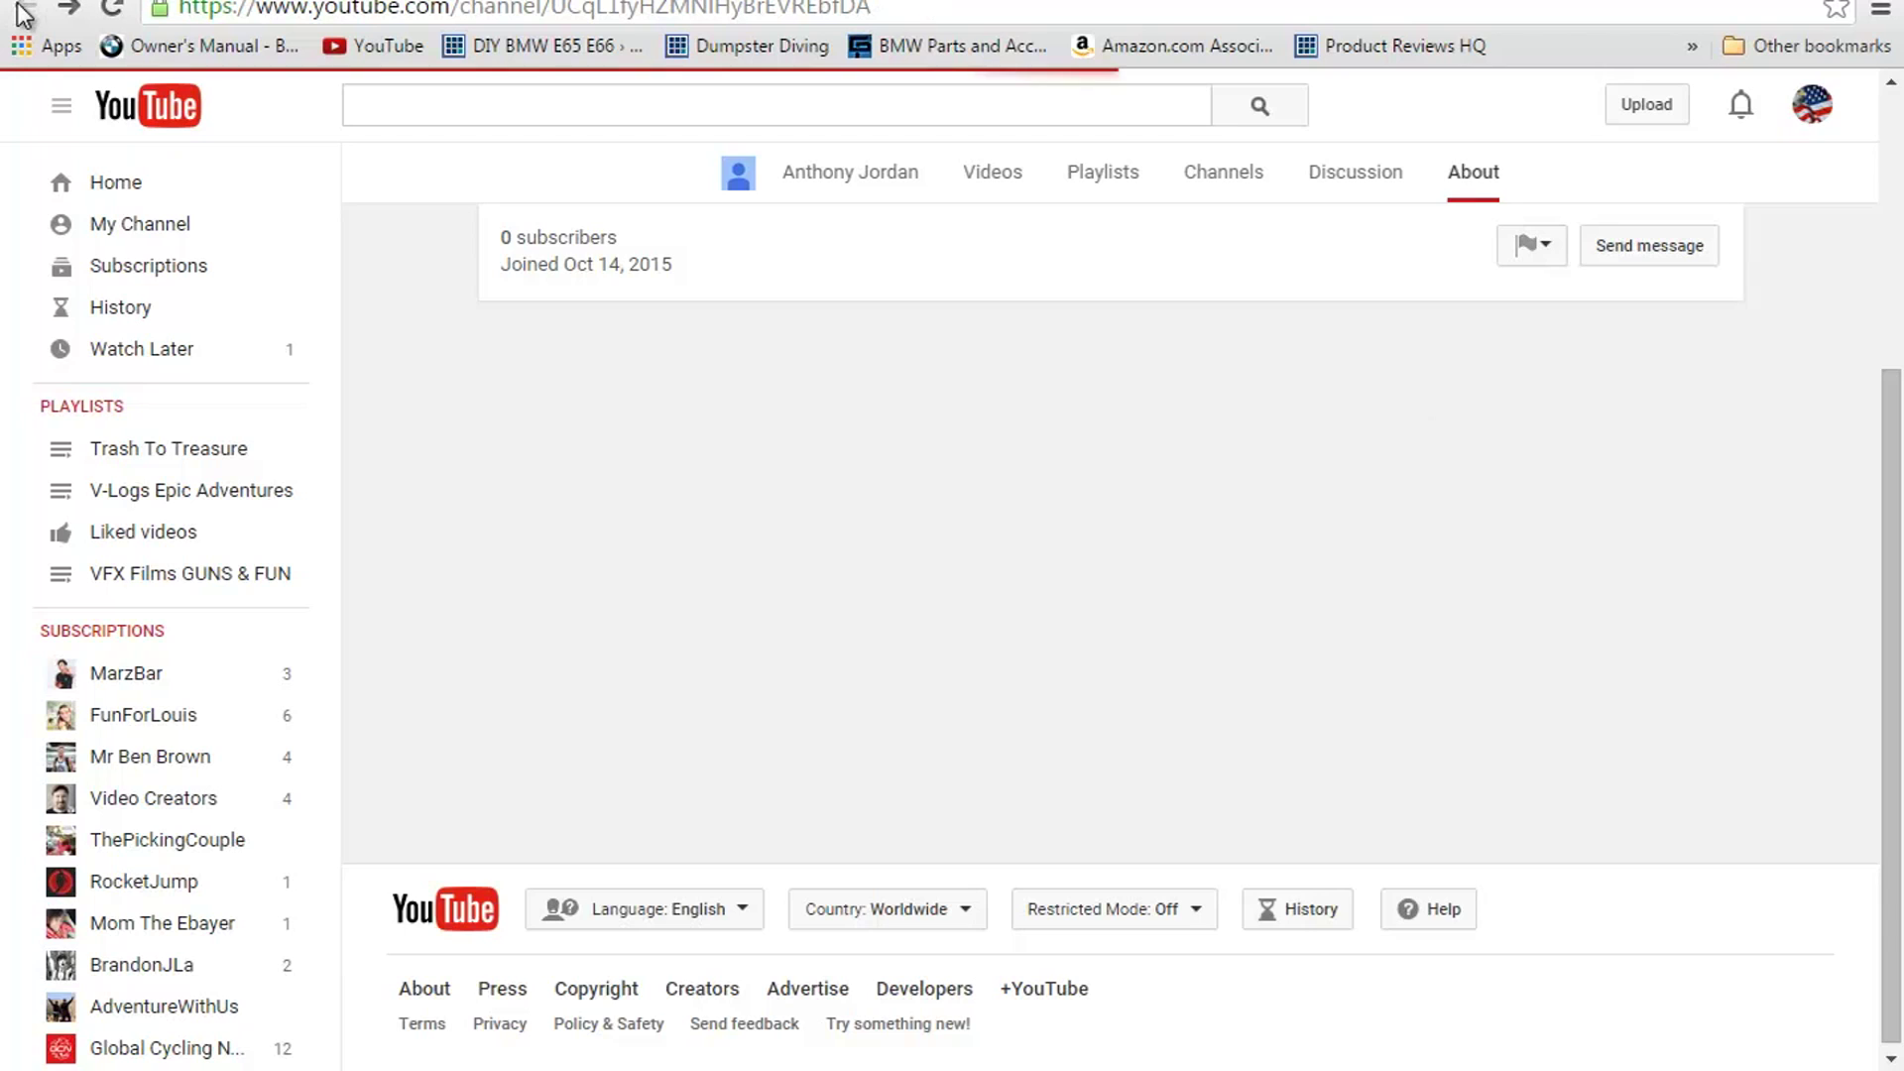
Step: Navigate back toward the Creator Studio comments list
left_click(24, 12)
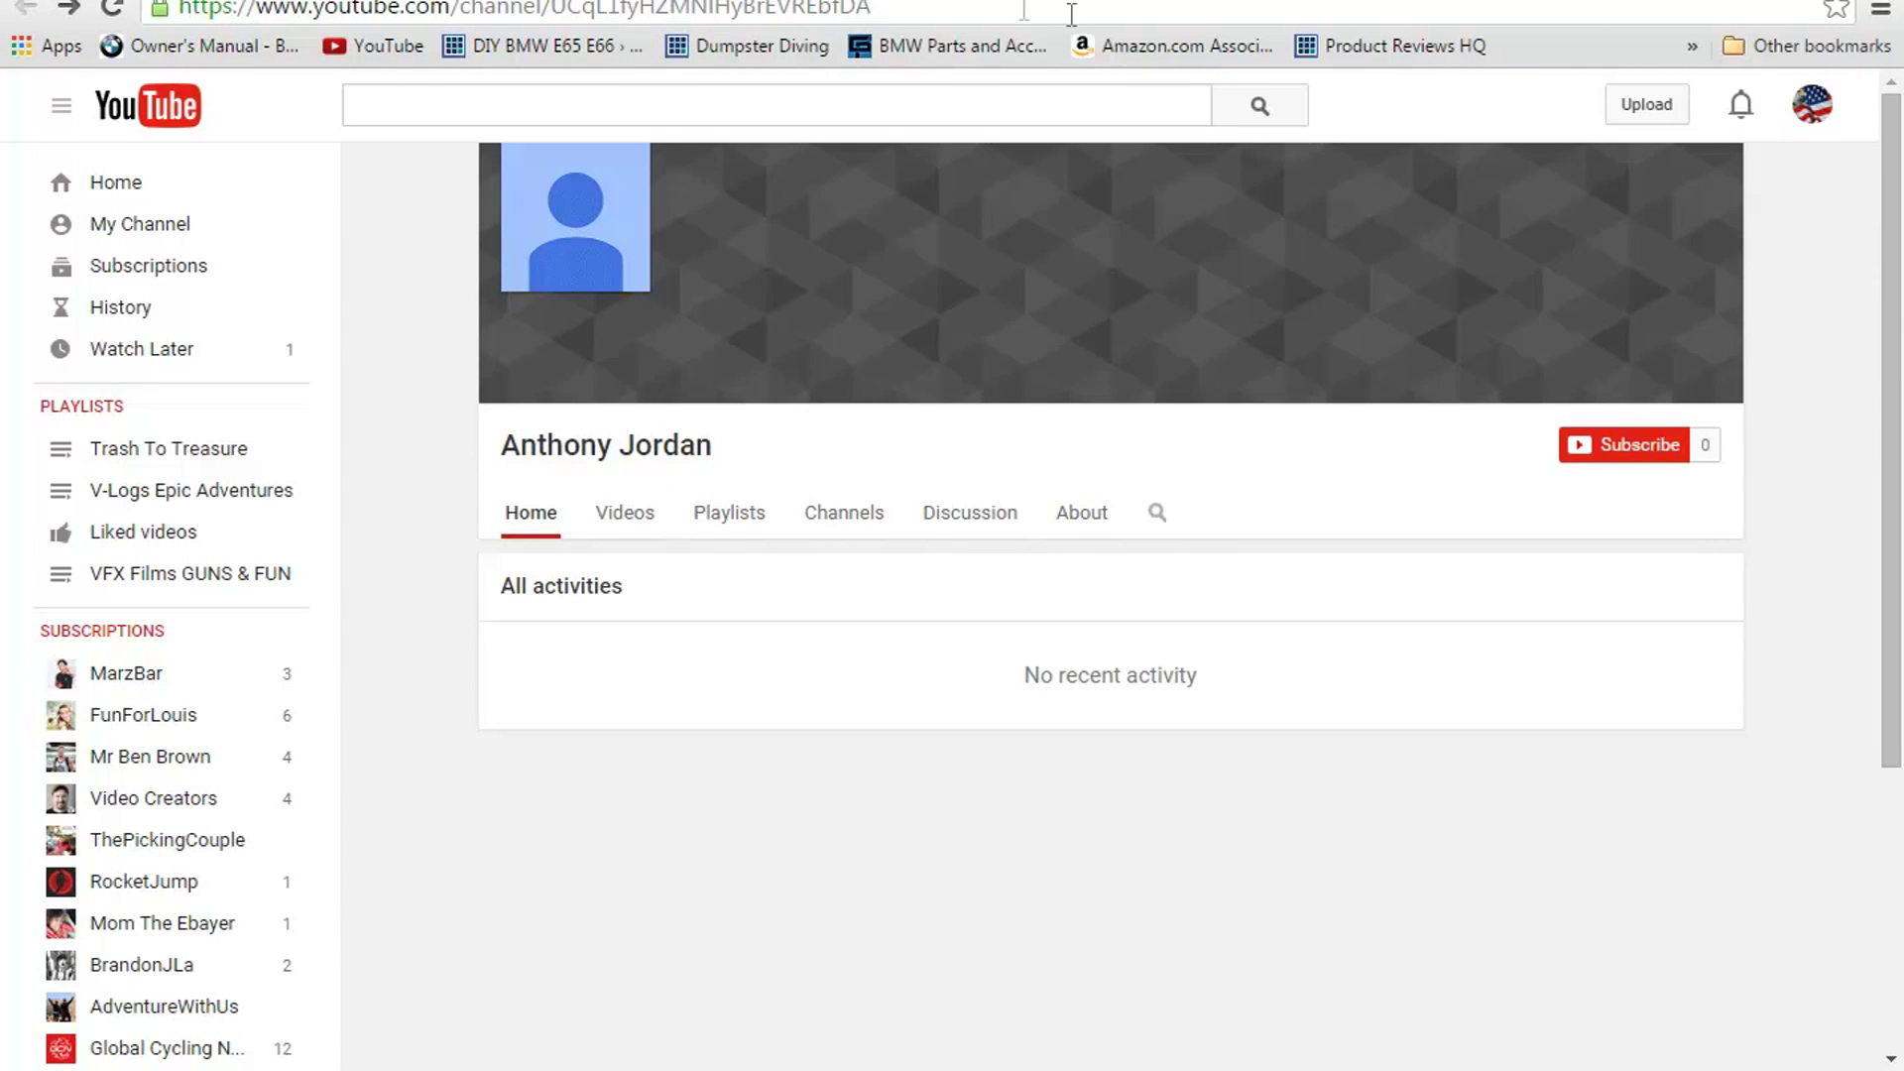